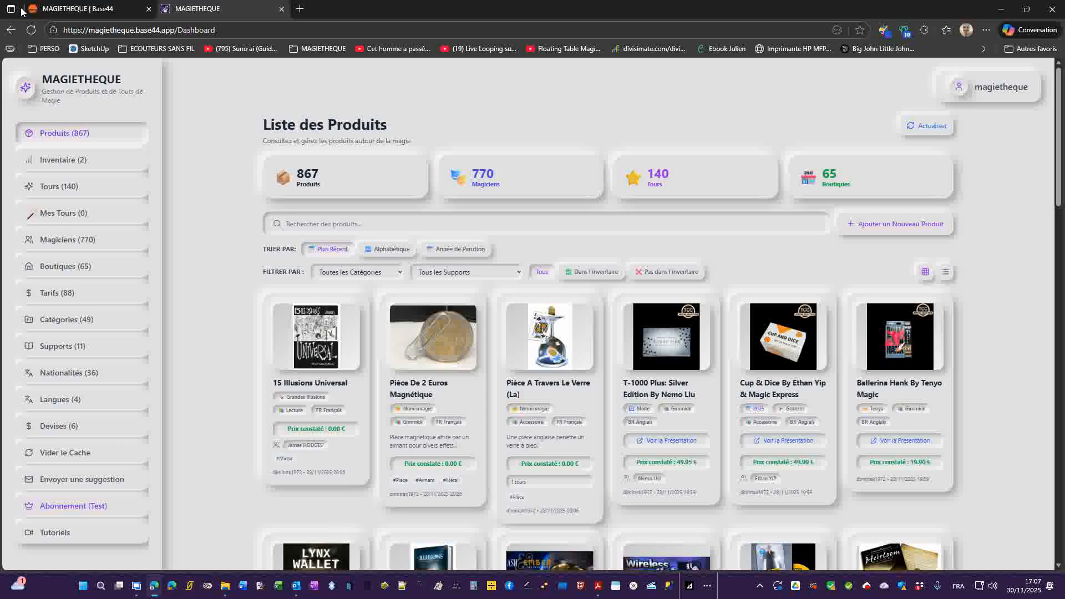
Search the product list for "la carte" and clear the search again.
left_click(378, 227)
type("la carte")
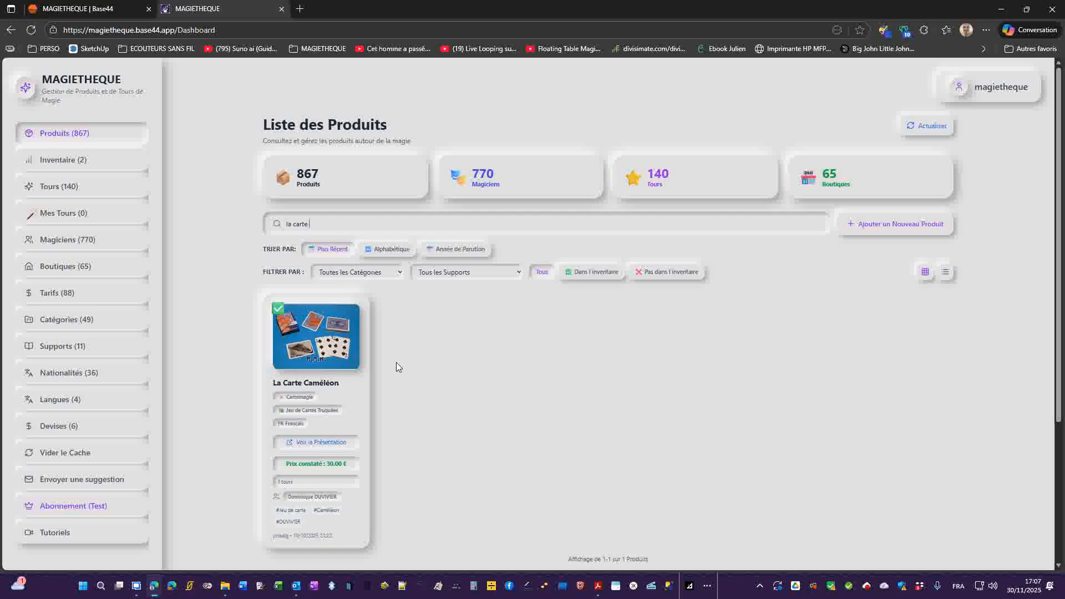
left_click_drag(356, 225, 177, 220)
key("BackSpace")
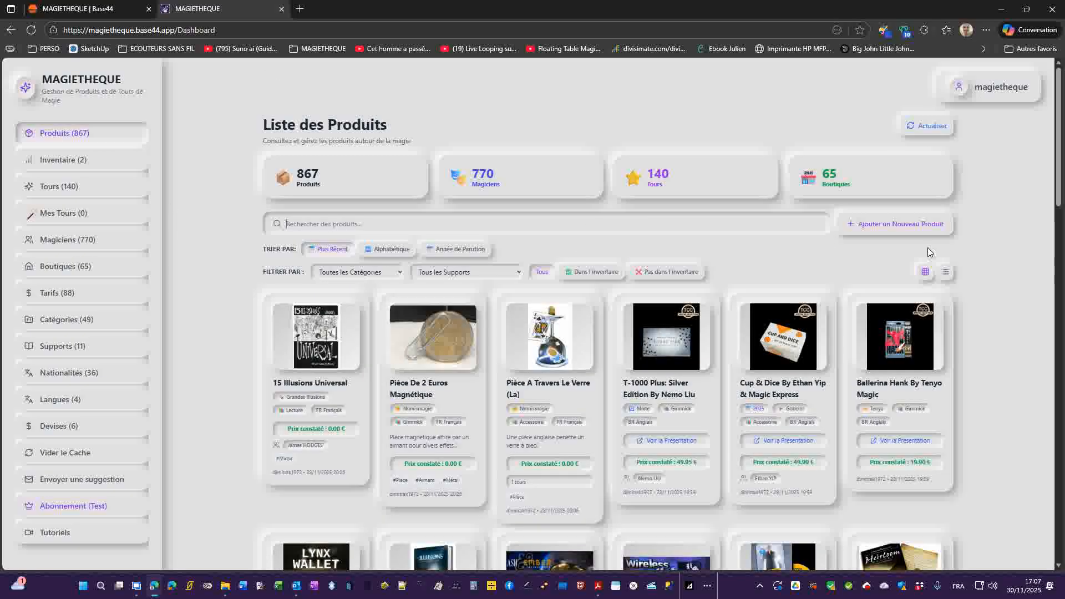
Check a new product named "La Carte Caméléon" for duplicates by opening the similar existing product, and return to the product list.
left_click(905, 224)
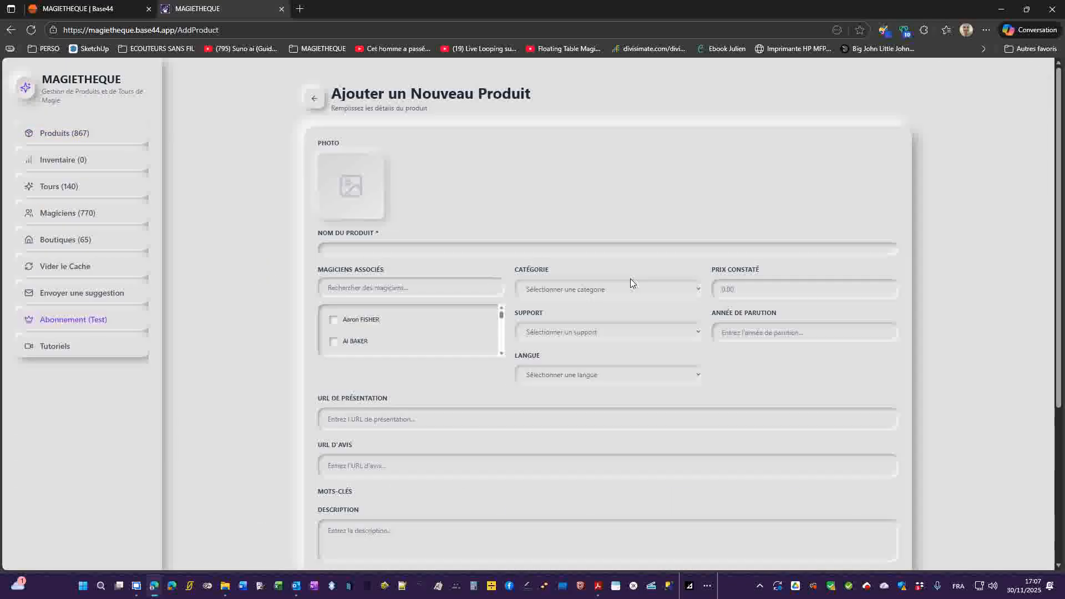
type("L")
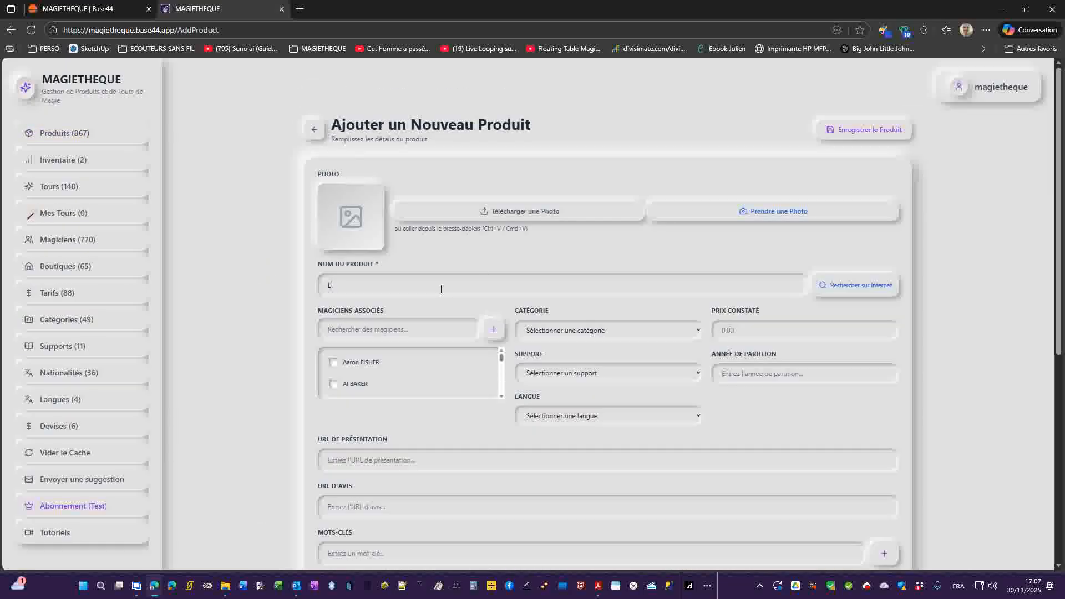
type("a Carte Caméle")
type("on")
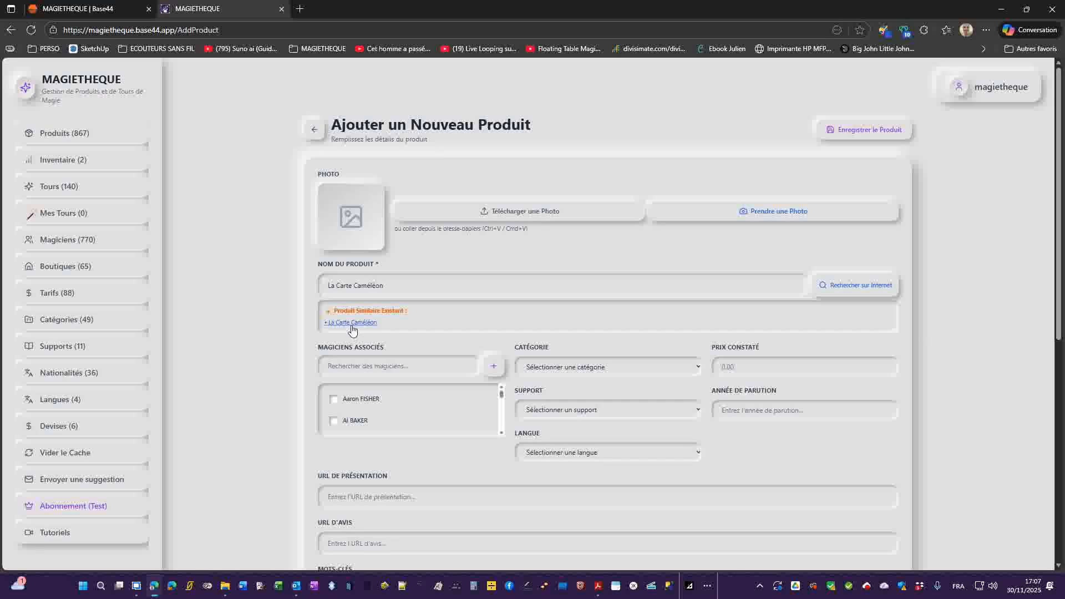
left_click(352, 324)
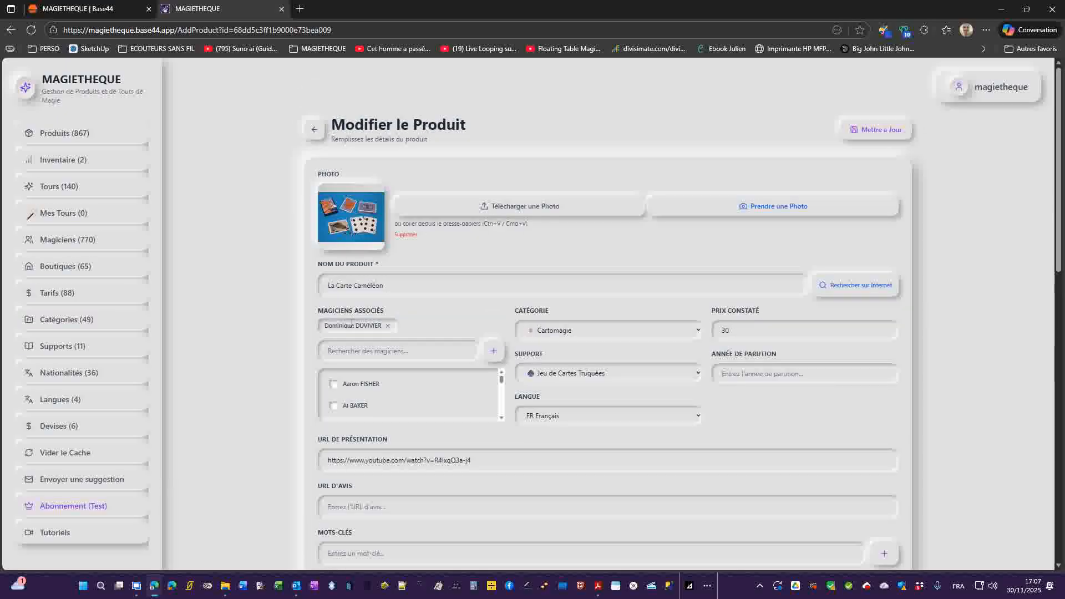
left_click(315, 130)
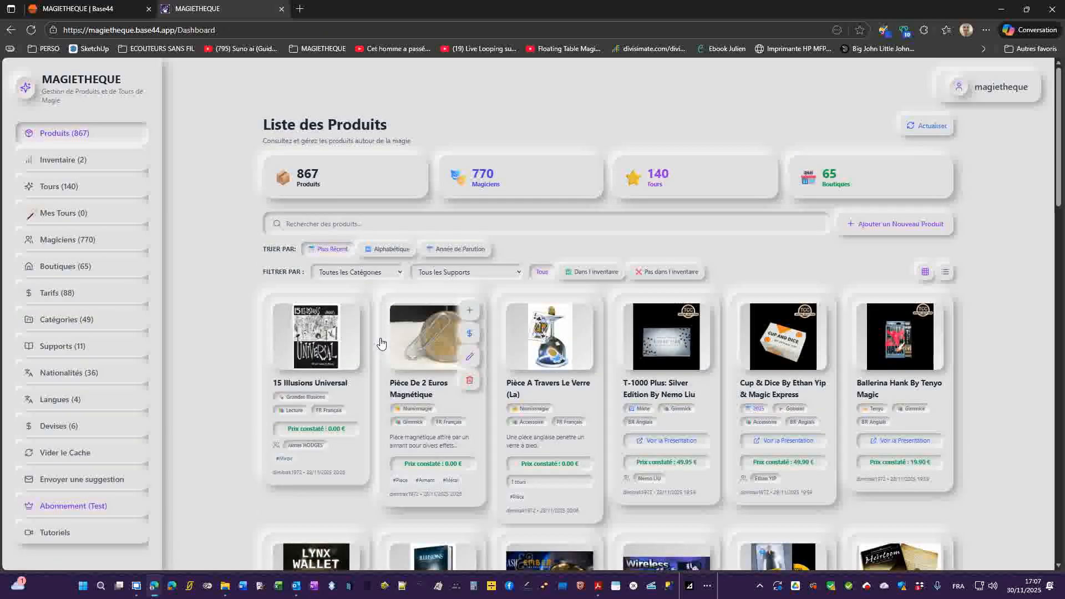
Start a new product and name it "Abyss (The)".
left_click(887, 229)
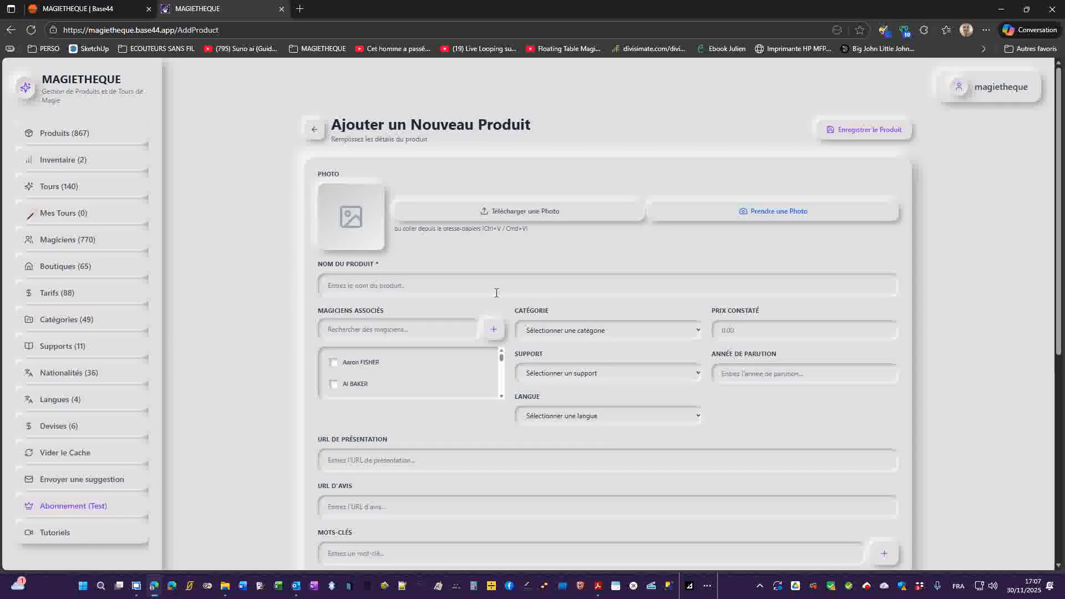
type("Ab")
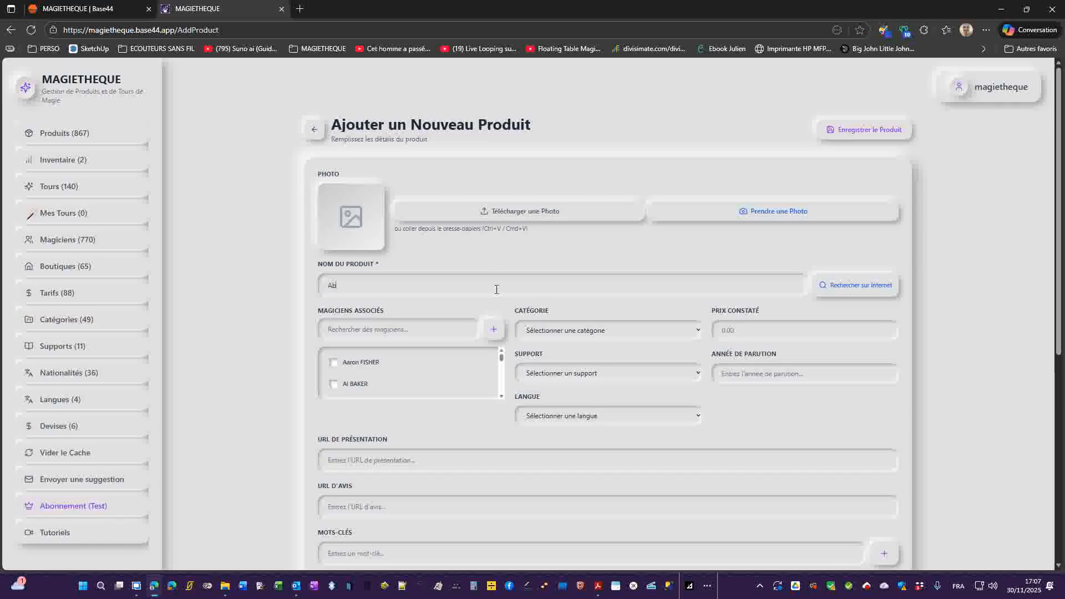
type("yss (The")
type(")")
left_click(431, 335)
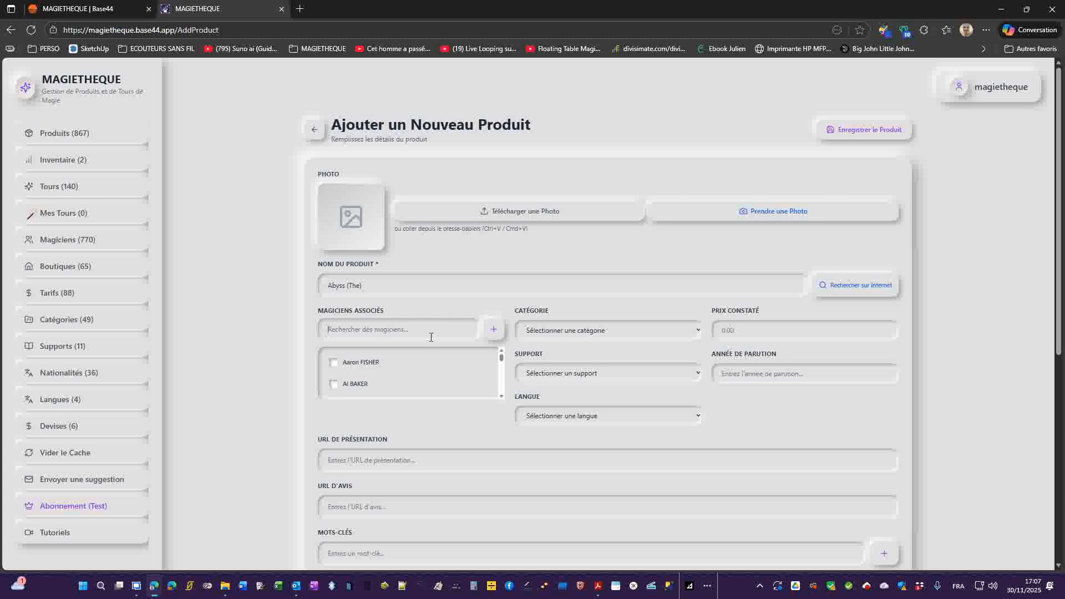
type("sylv")
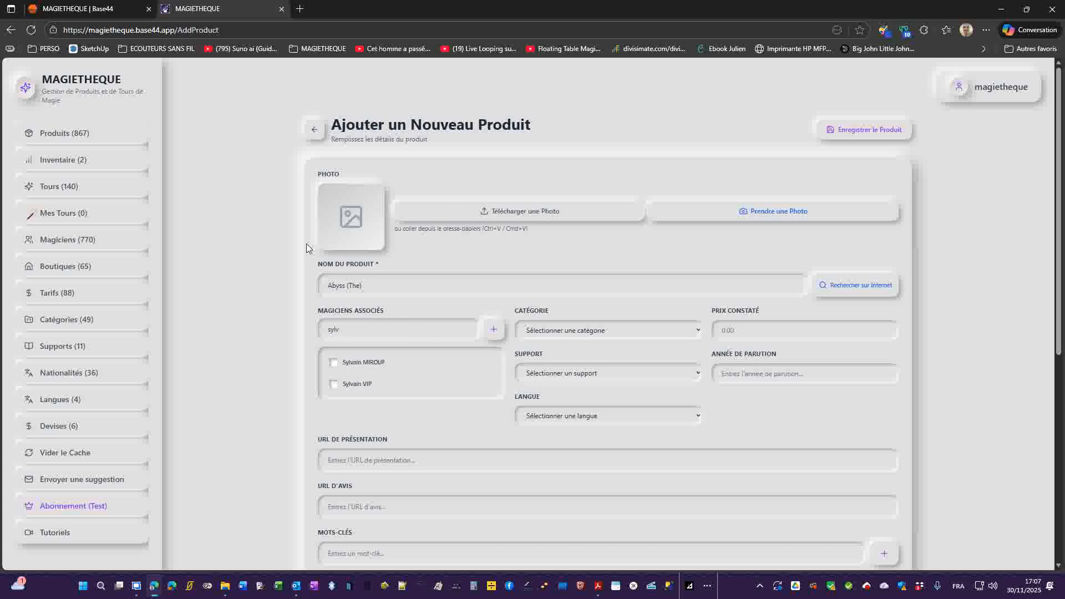
left_click(357, 392)
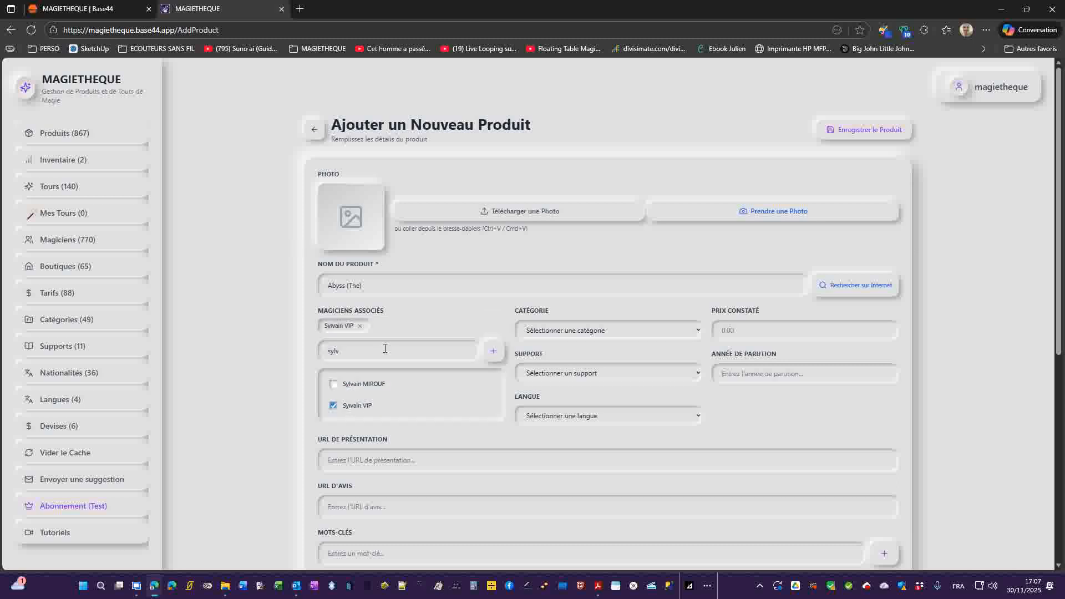
left_click_drag(381, 348, 177, 347)
type("maxime")
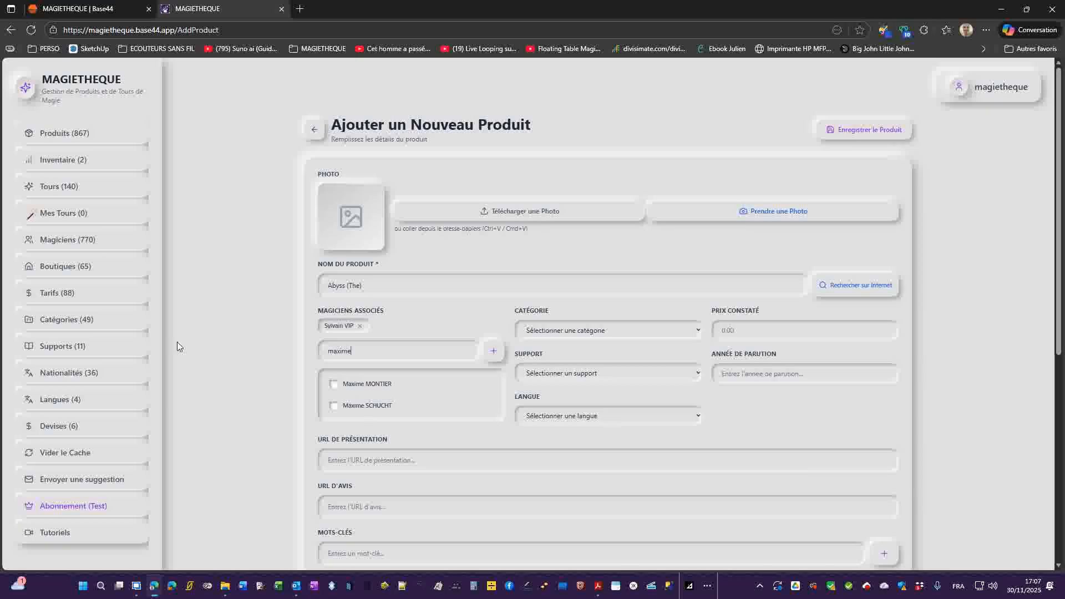
left_click(368, 407)
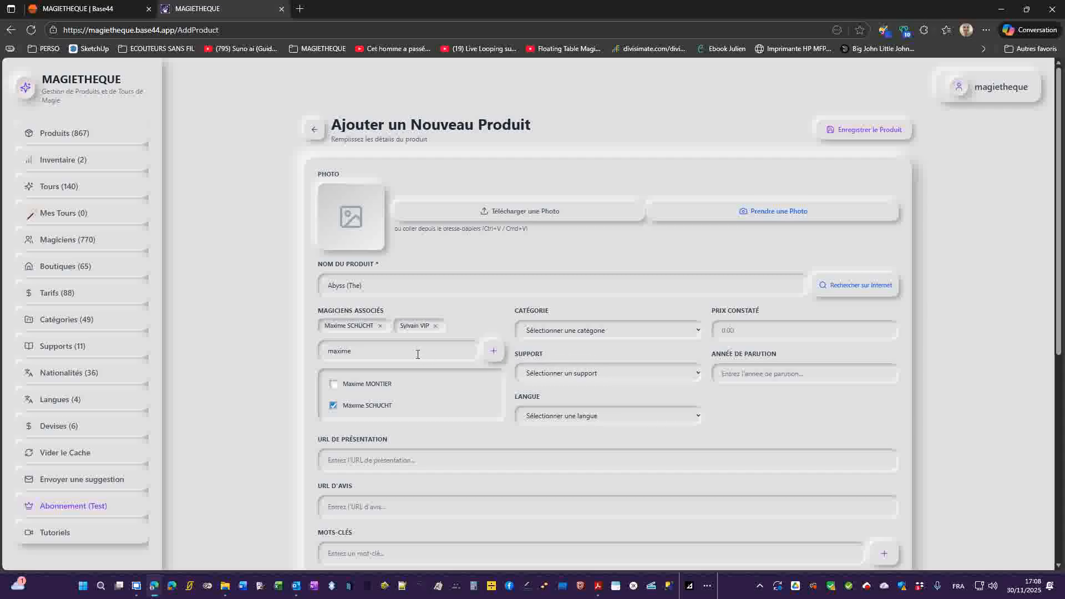
Set the product's category to Book Test, its support to Accessoire and its language to Français.
left_click(609, 333)
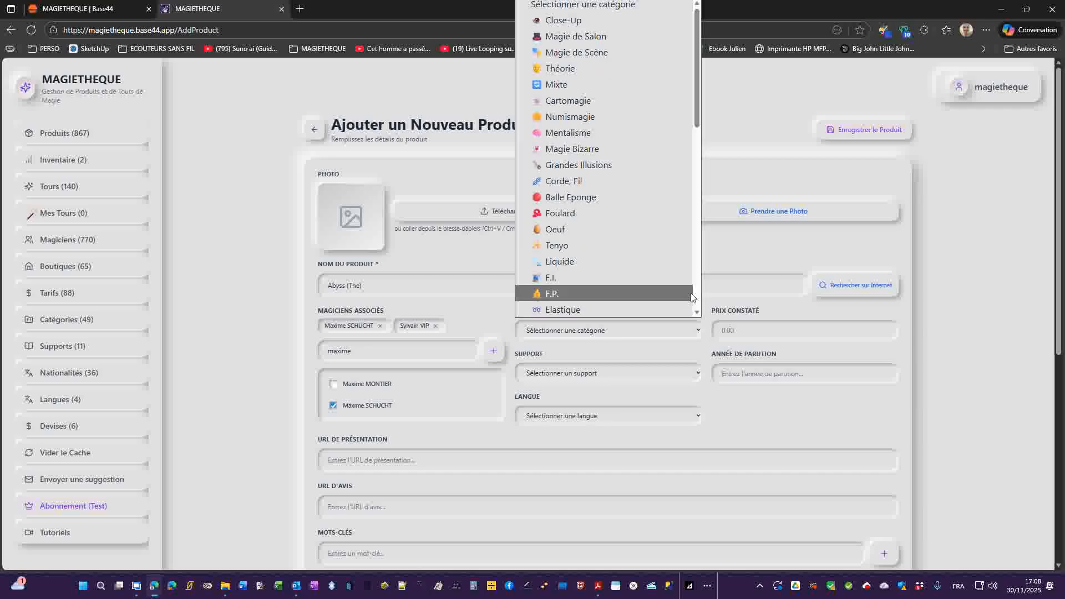
scroll(611, 296, "down", 5)
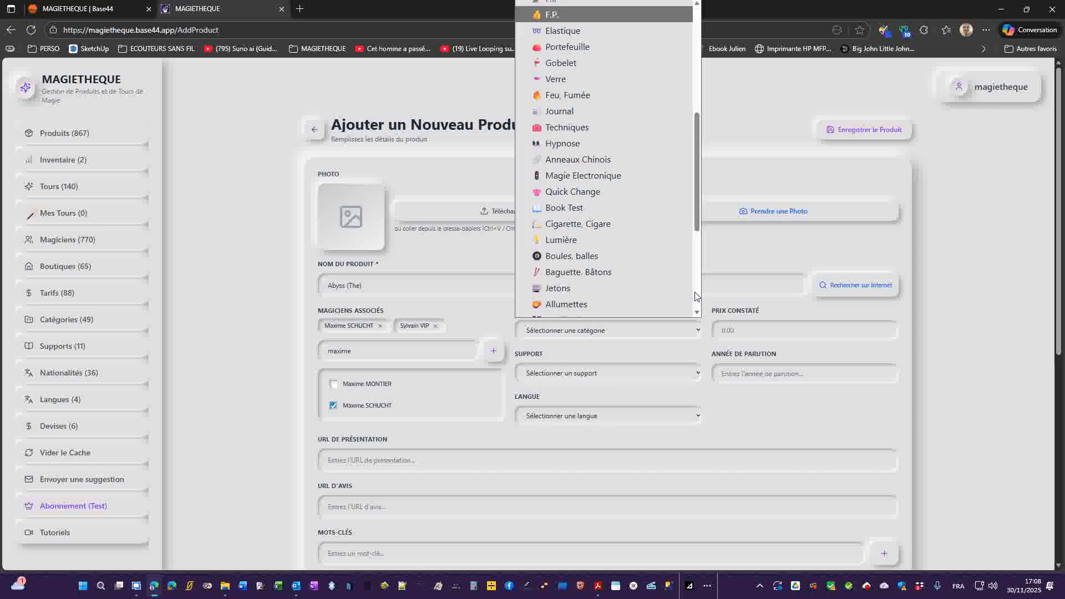
left_click(627, 208)
left_click(651, 380)
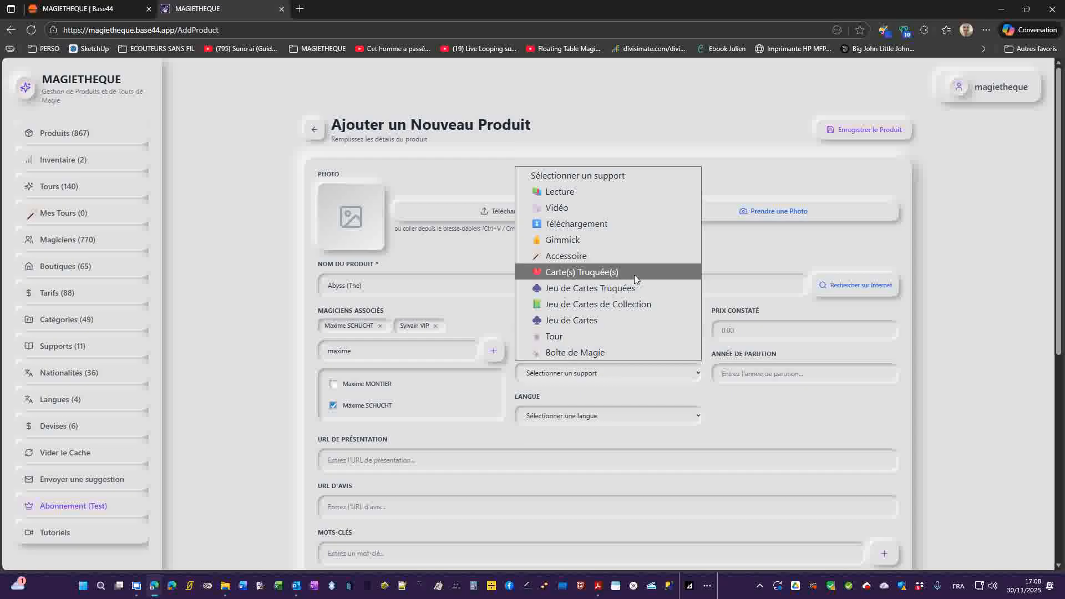
left_click(631, 256)
left_click(644, 415)
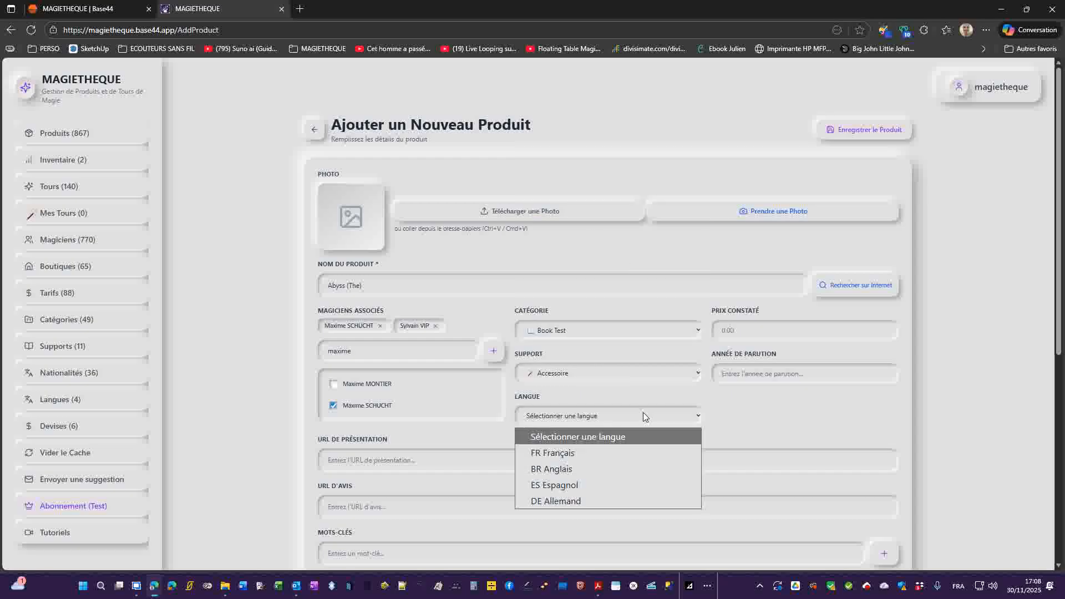
left_click(641, 448)
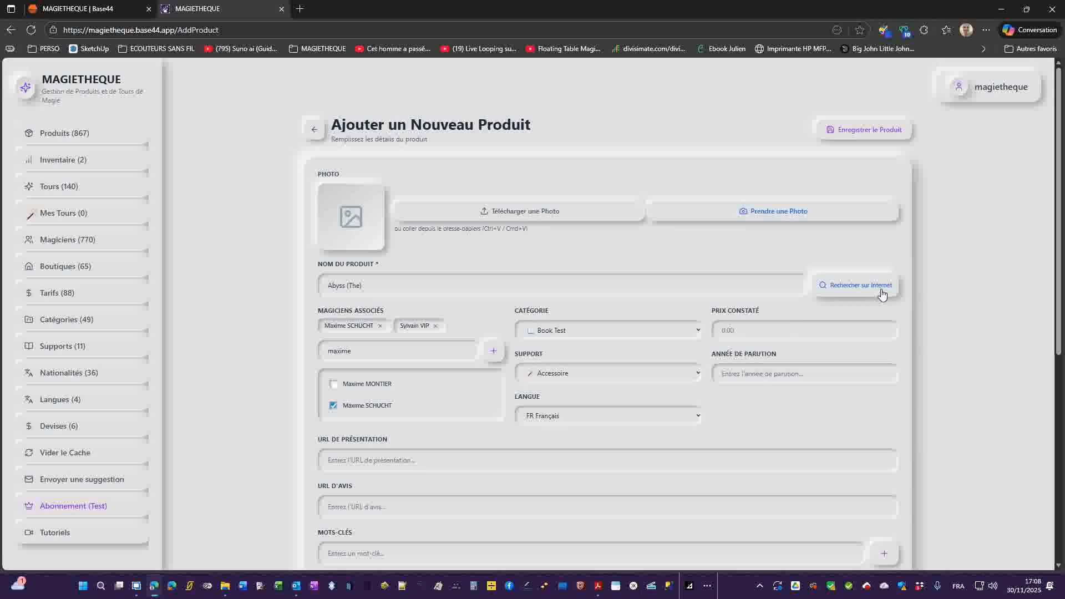
Search the internet for the product from its form and open Magic Dream's "Booktest The Abyss (Nouvelle Édition)" page.
left_click(848, 292)
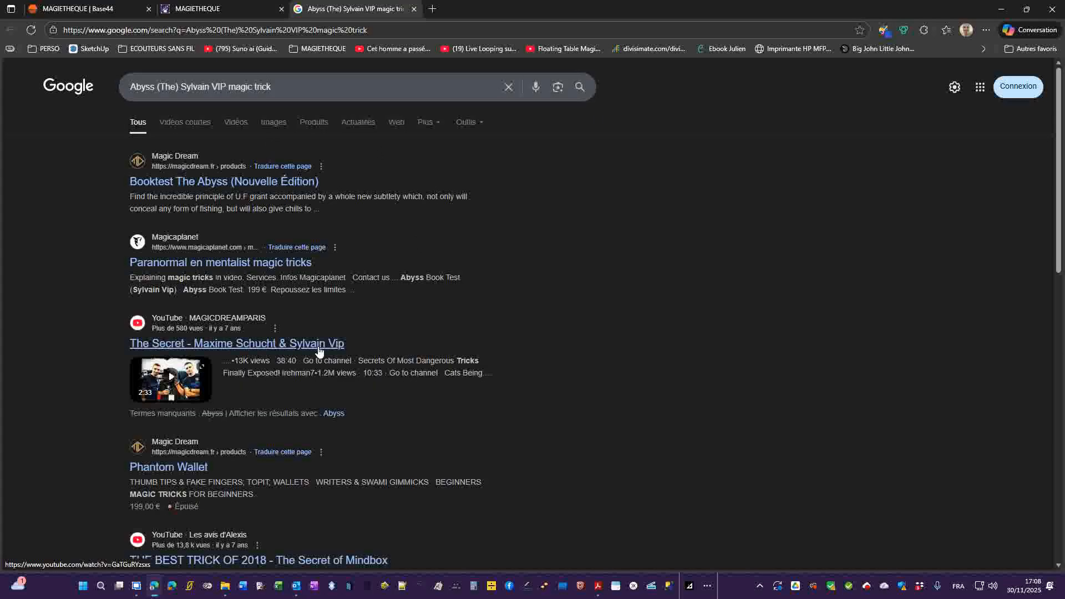
left_click(283, 249)
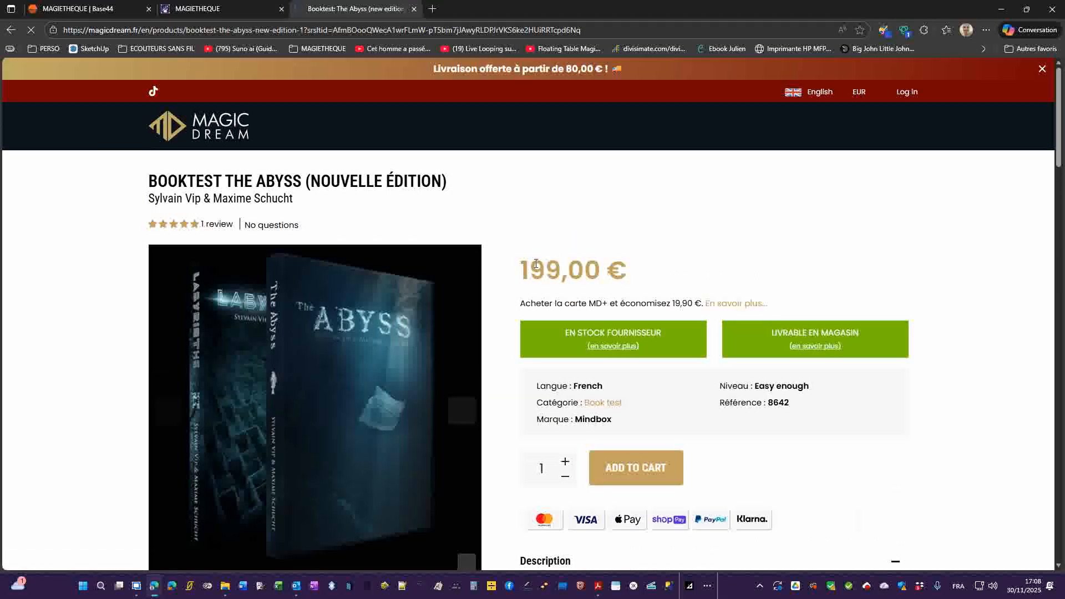
scroll(454, 265, "down", 1)
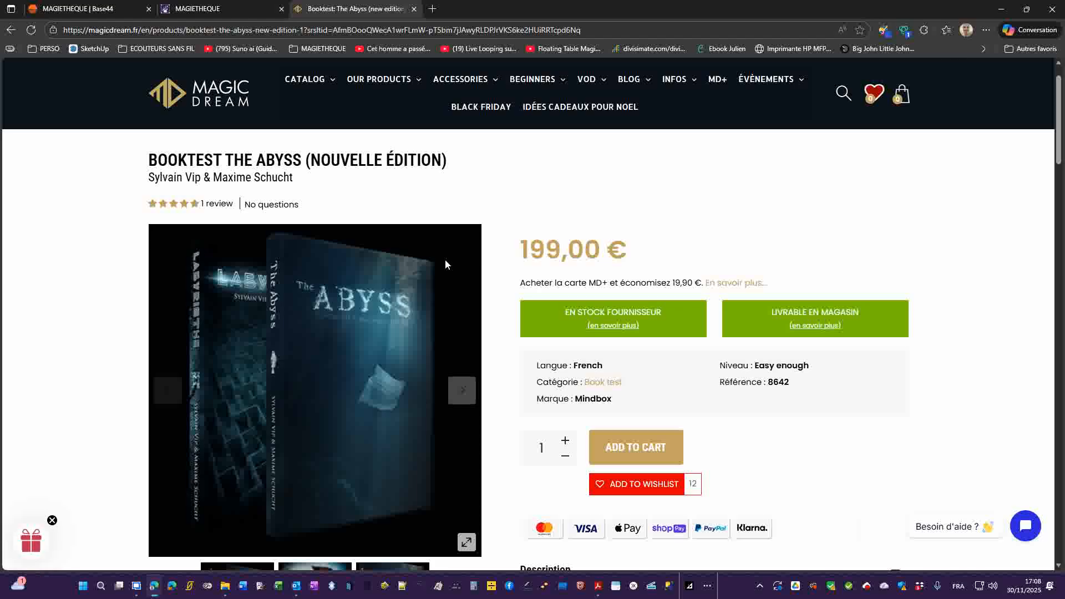
Copy a screen capture of the book cover image from the shop page and paste it as the product's photo.
right_click(102, 330)
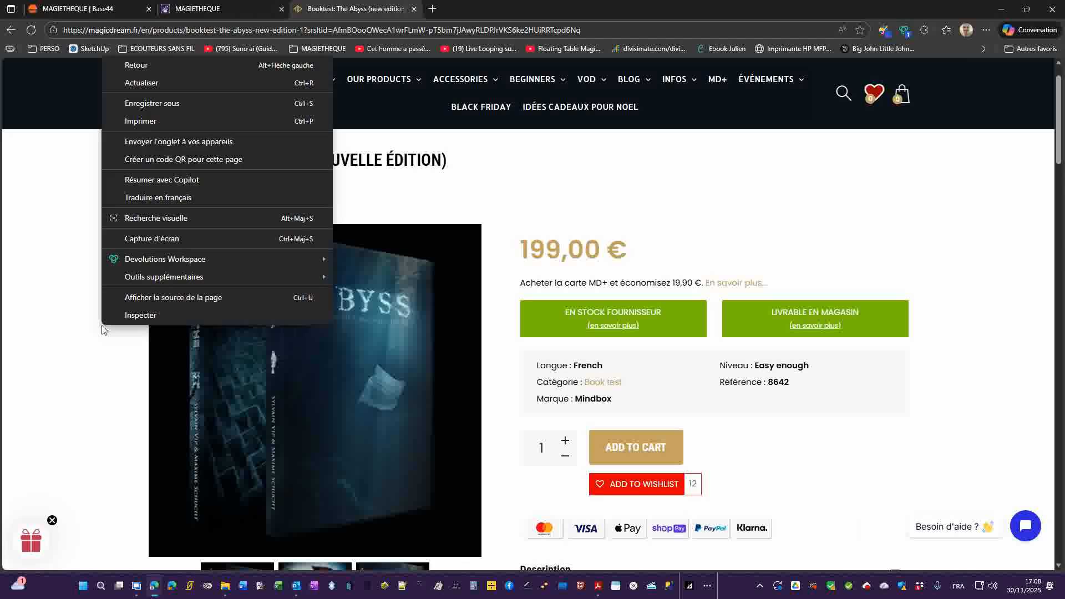
left_click(168, 239)
left_click_drag(180, 240, 450, 538)
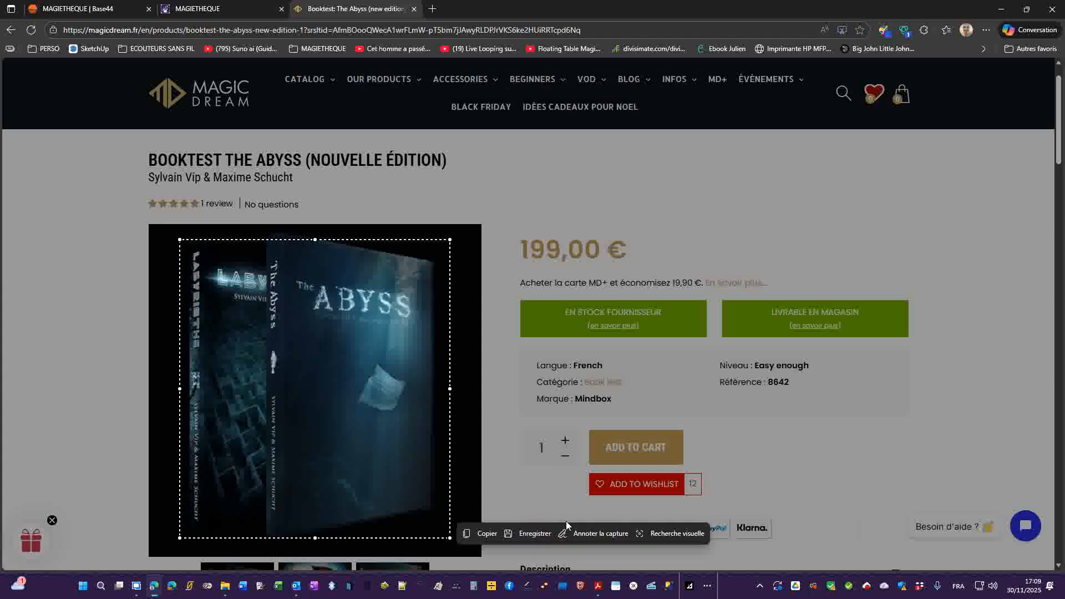
left_click(481, 534)
left_click(217, 9)
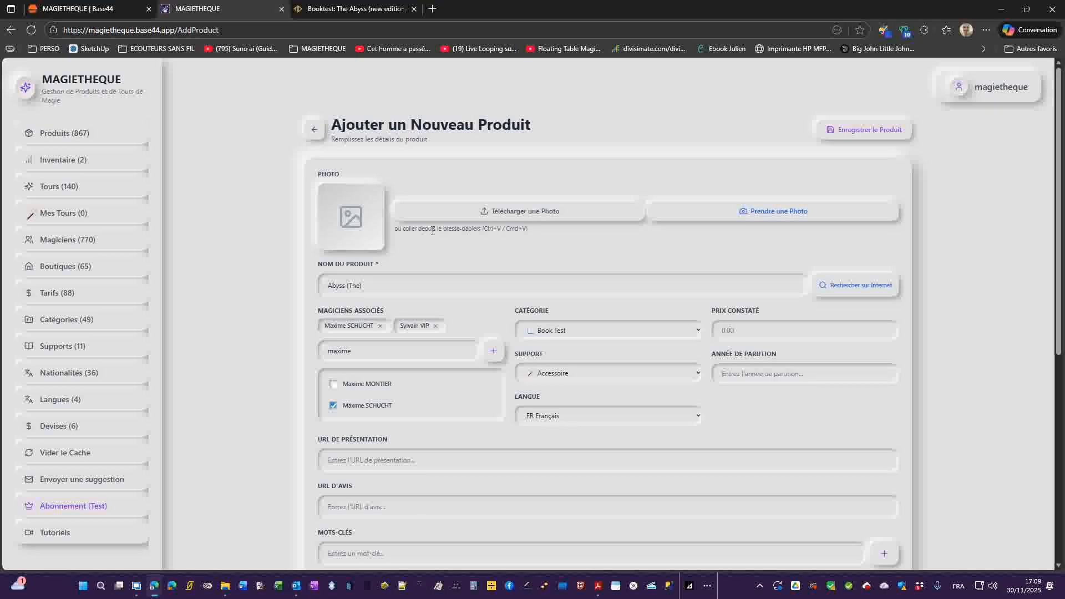
key("ctrl+v")
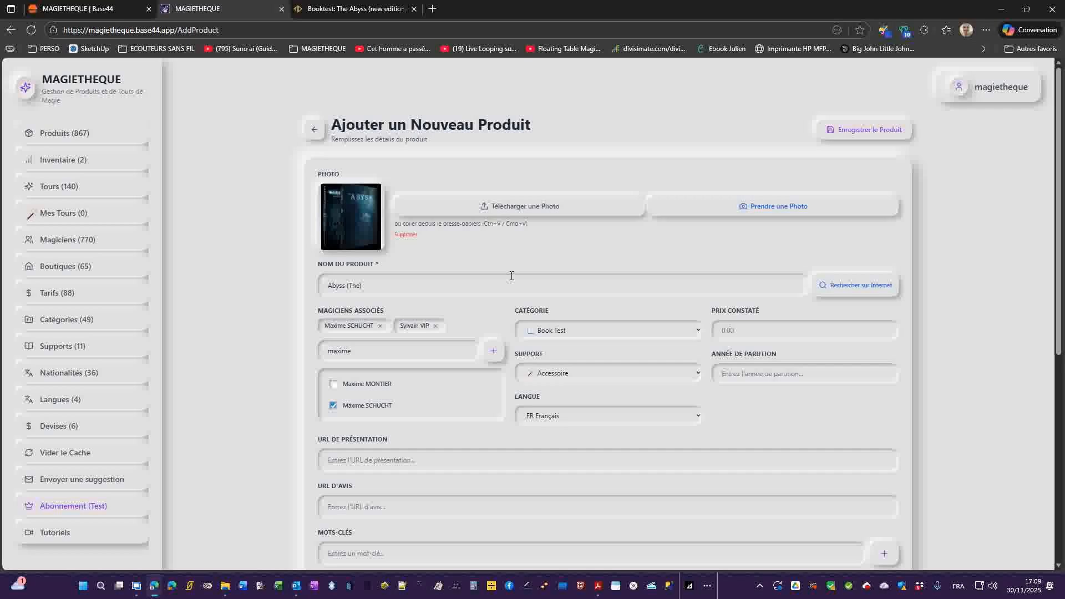
Consult the shop page for the price and set the product's observed price to 199.
left_click(355, 8)
left_click(222, 9)
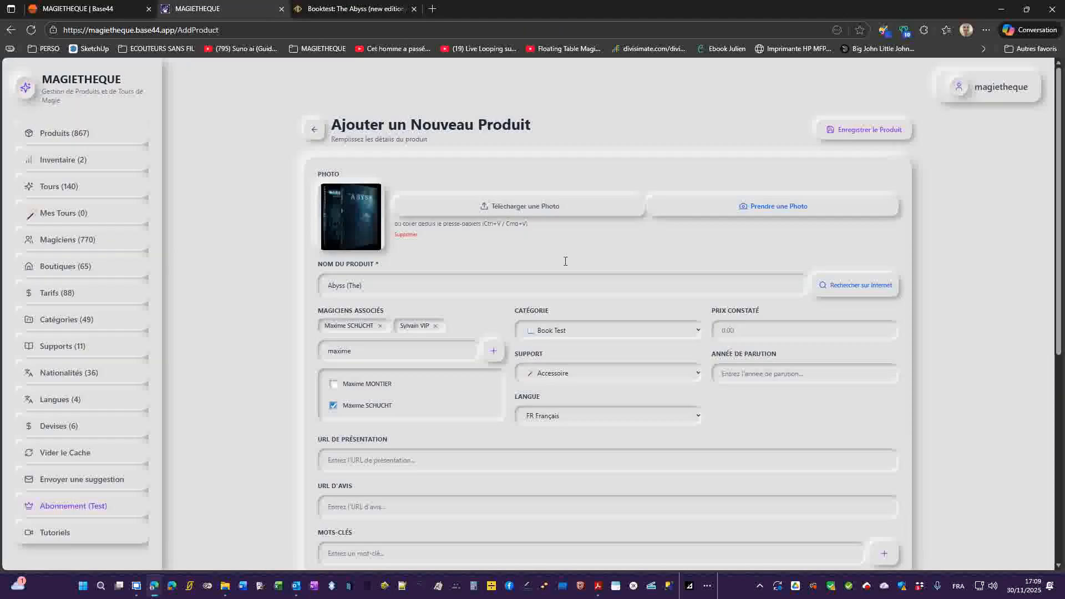
left_click(750, 333)
type("199")
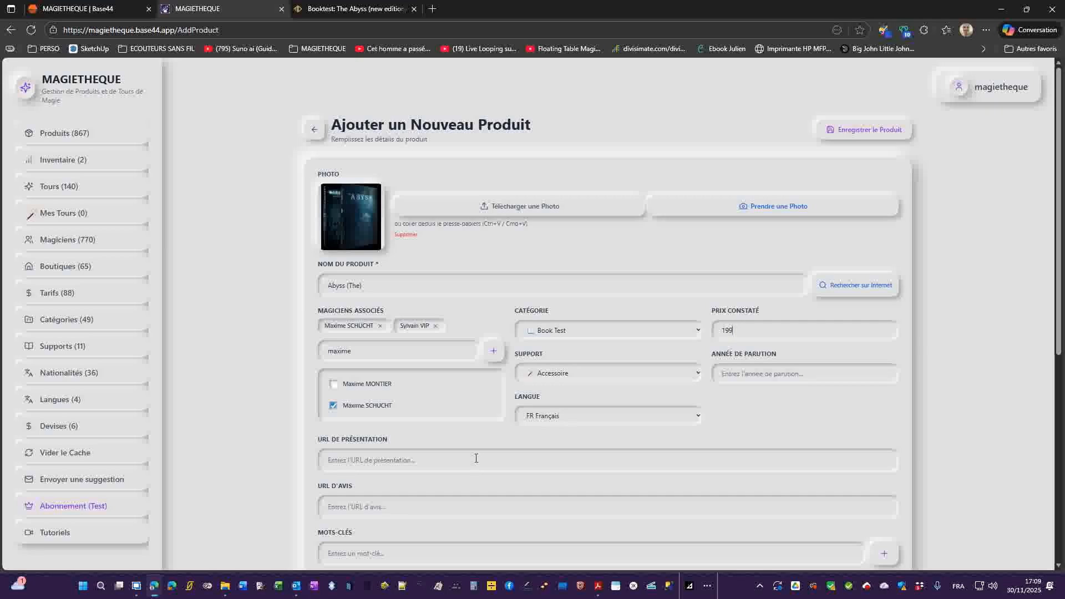
Return to the Google results, look through them, and refine the search to "Abyss (The) Sylvain VIP magic trick mindbox".
left_click(344, 10)
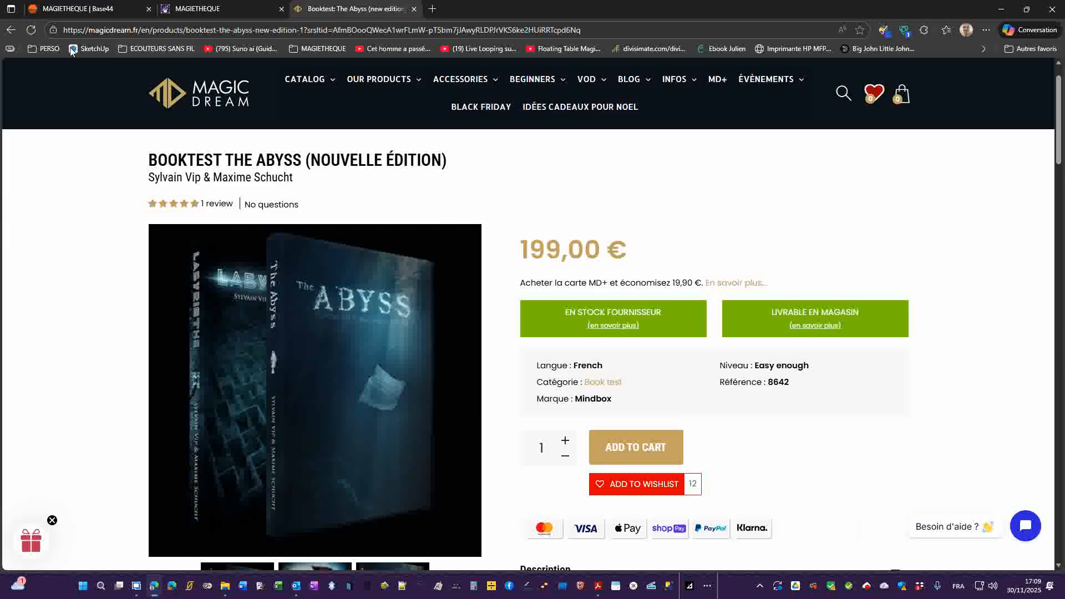
left_click(8, 33)
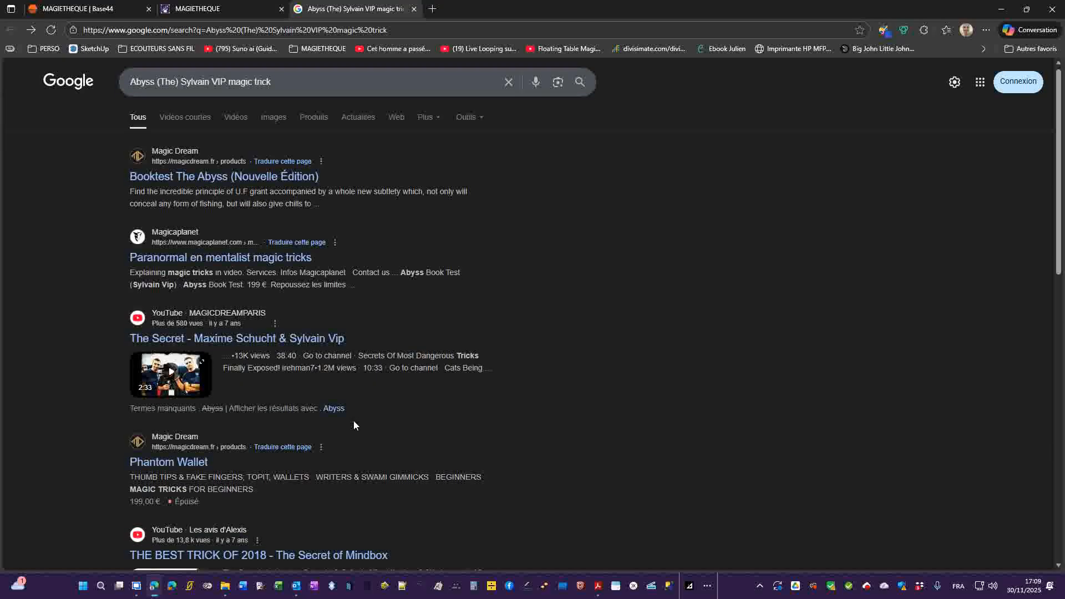
scroll(354, 425, "down", 7)
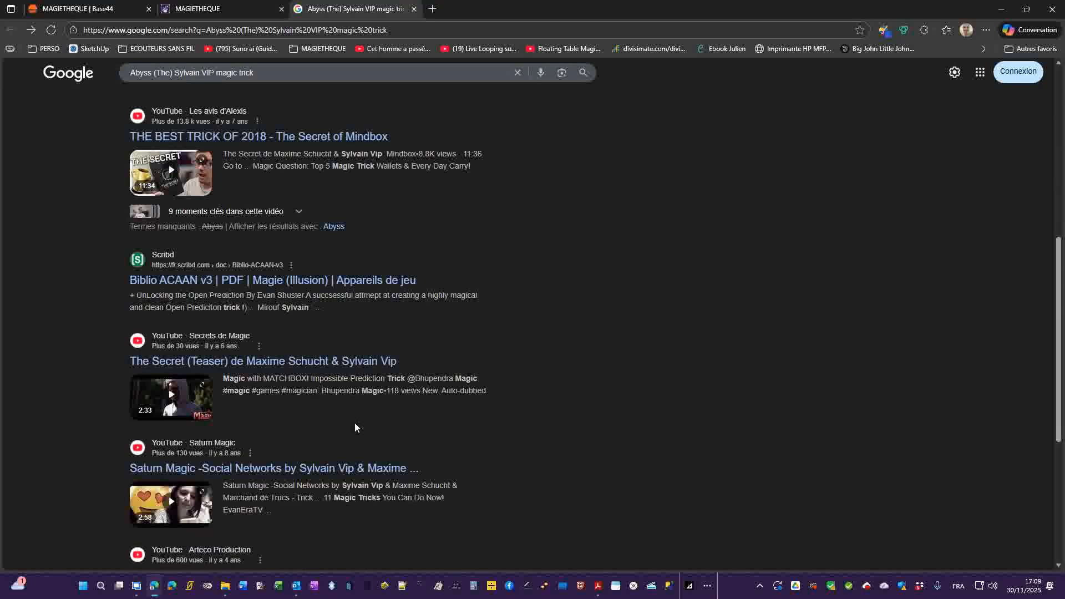
scroll(355, 427, "down", 3)
scroll(355, 420, "up", 10)
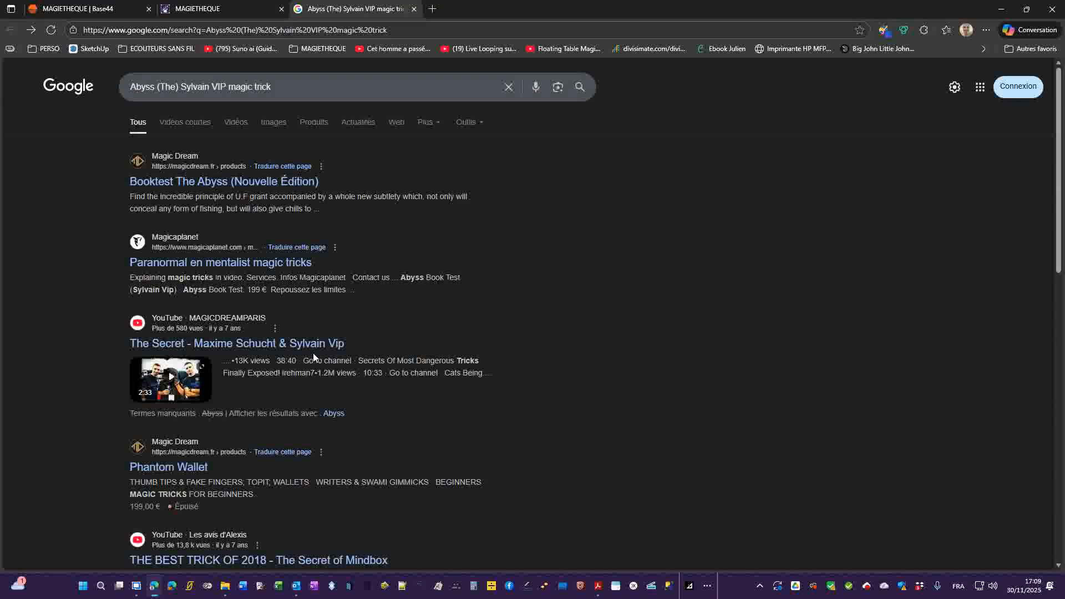
left_click(304, 91)
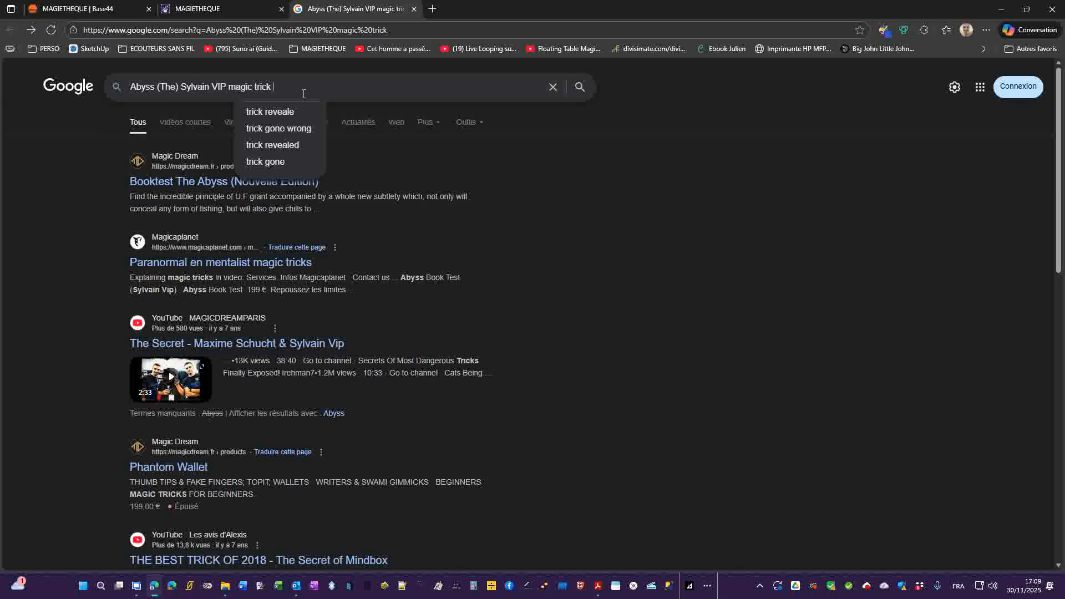
type("mindbox")
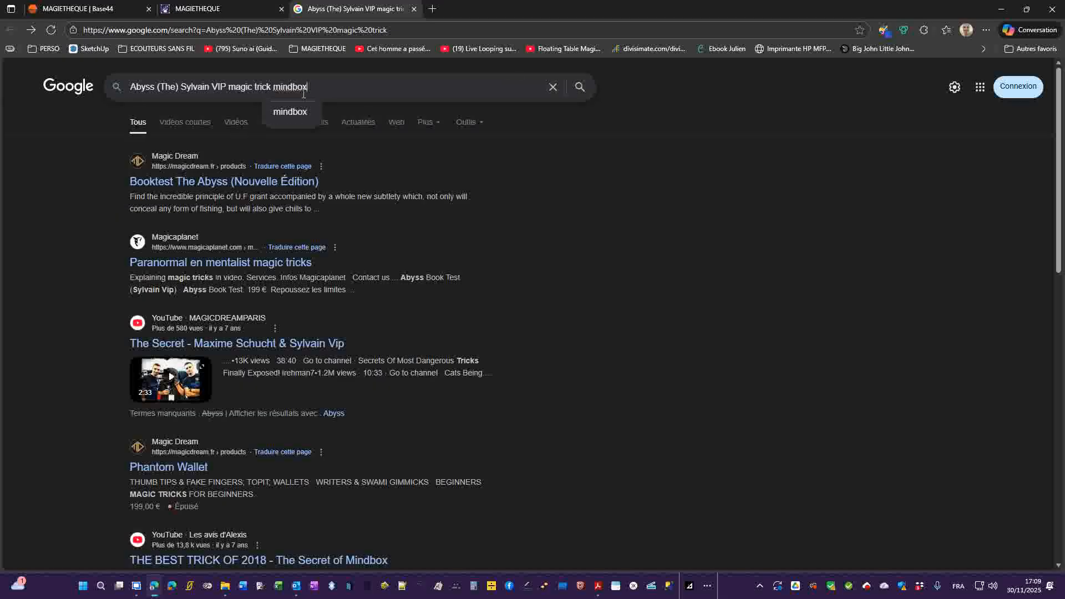
key("Return")
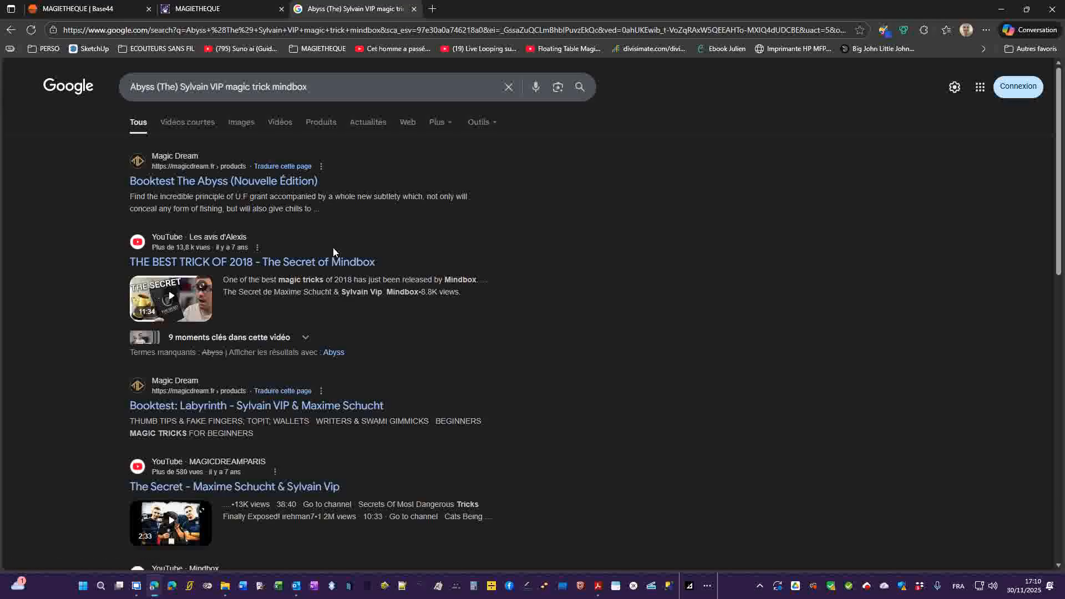
Look through the Google results and replace the search with "mindbox the abyss".
scroll(334, 252, "down", 3)
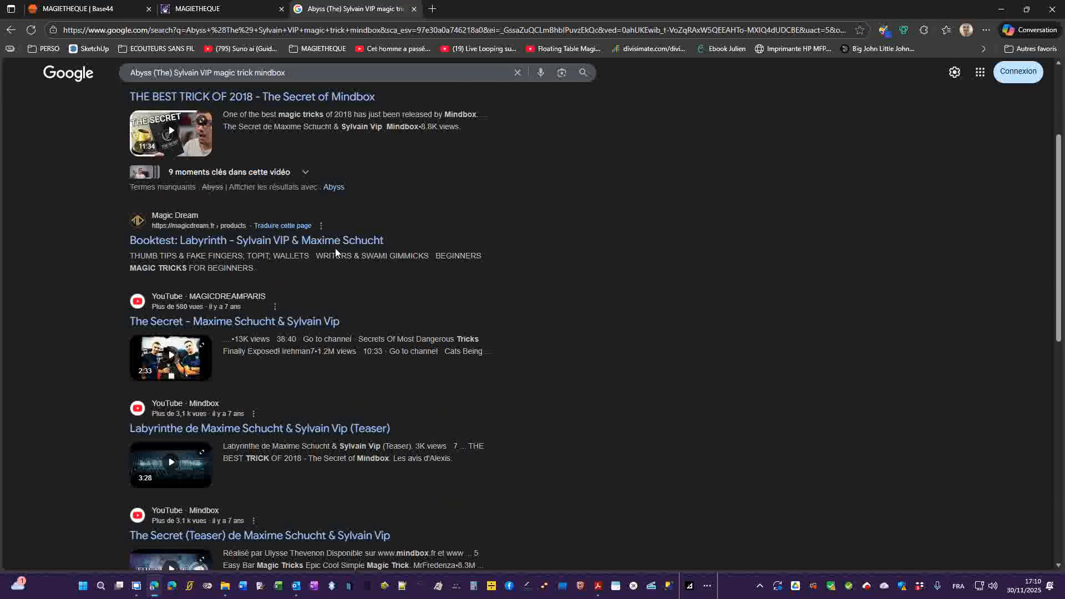
scroll(335, 252, "down", 5)
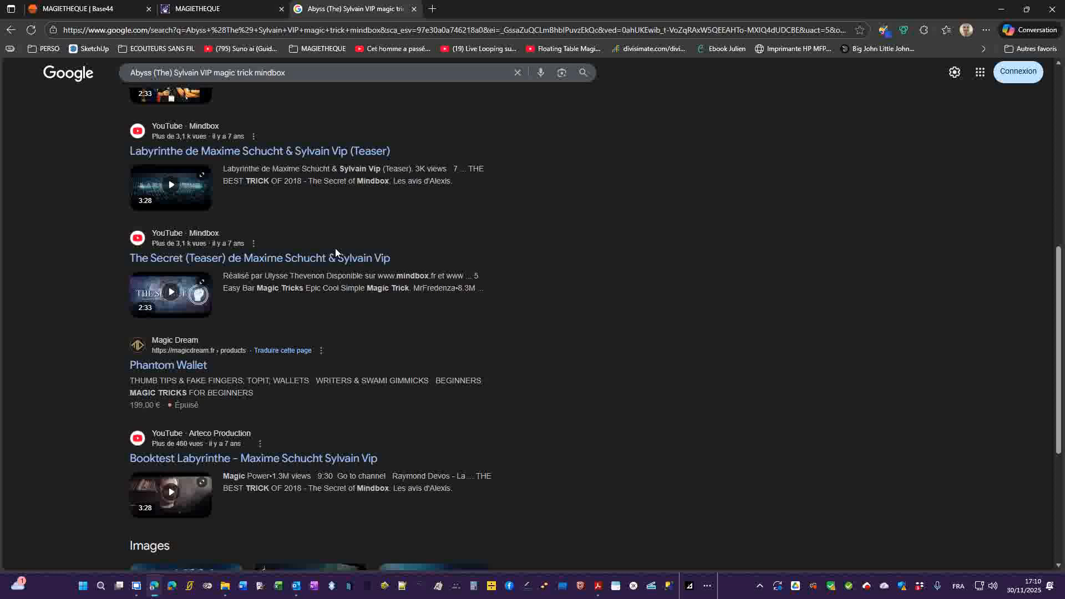
scroll(335, 252, "down", 5)
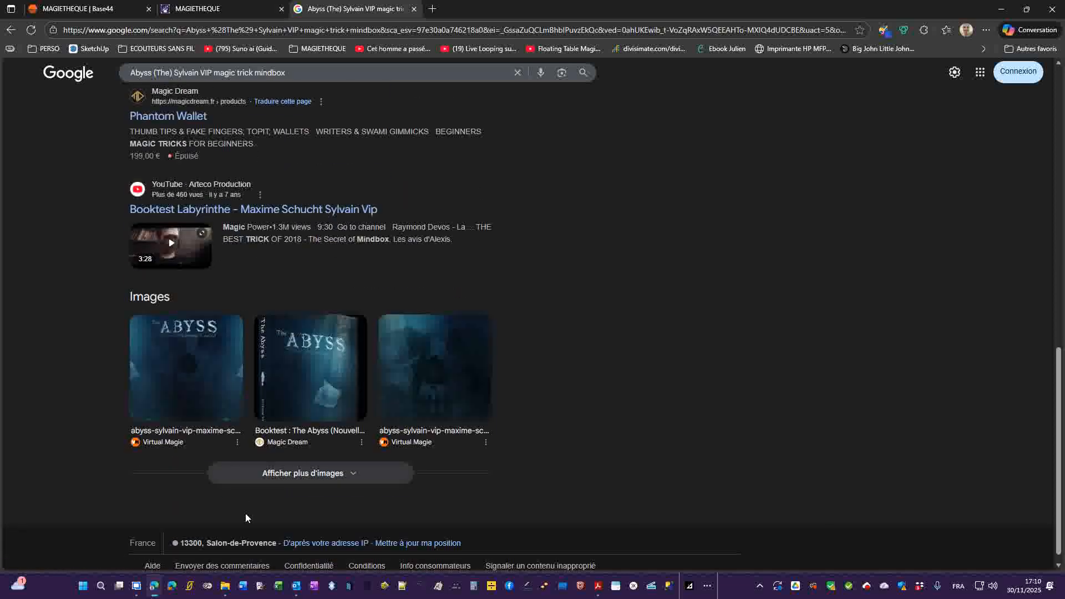
scroll(246, 487, "up", 12)
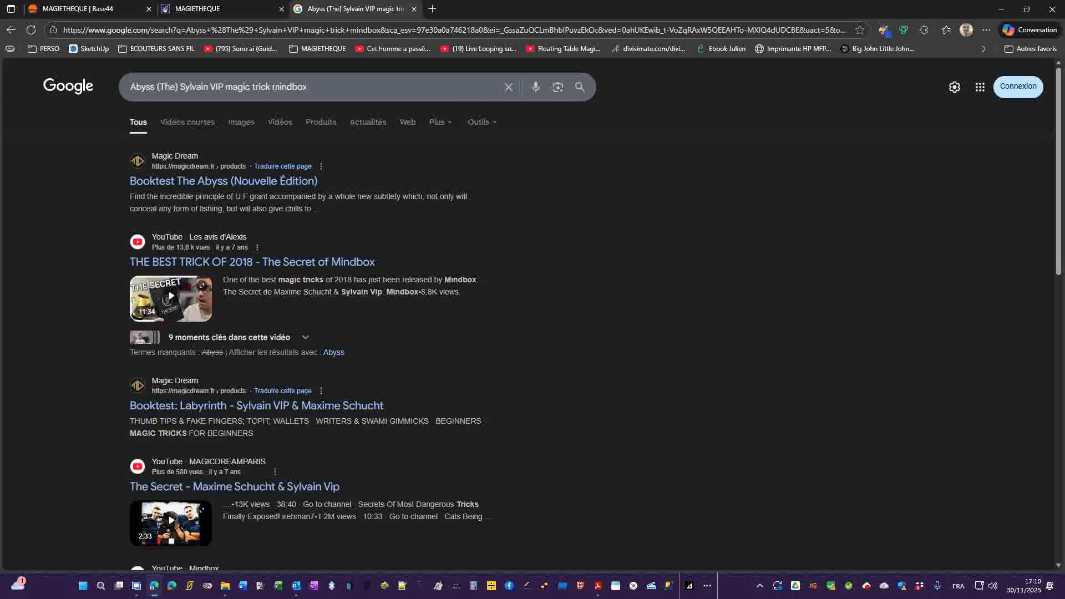
double_click(274, 88)
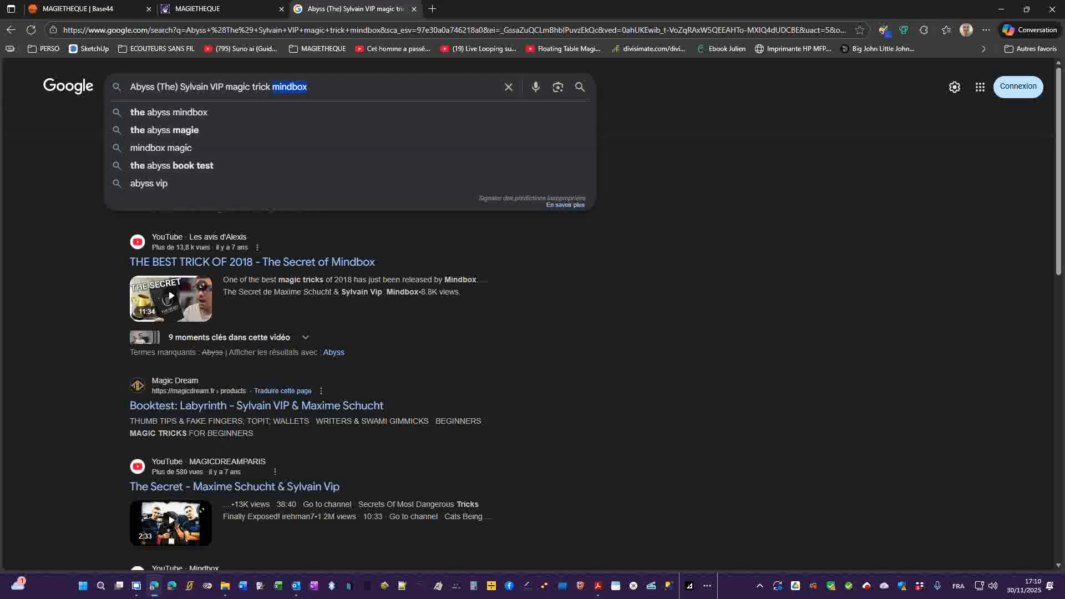
key("BackSpace")
key("BackSpace")
key("BackSpace")
key("BackSpace")
key("BackSpace")
key("BackSpace")
key("BackSpace")
key("BackSpace")
key("BackSpace")
key("BackSpace")
key("BackSpace")
key("BackSpace")
key("BackSpace")
key("BackSpace")
key("BackSpace")
key("BackSpace")
key("BackSpace")
key("BackSpace")
key("BackSpace")
key("BackSpace")
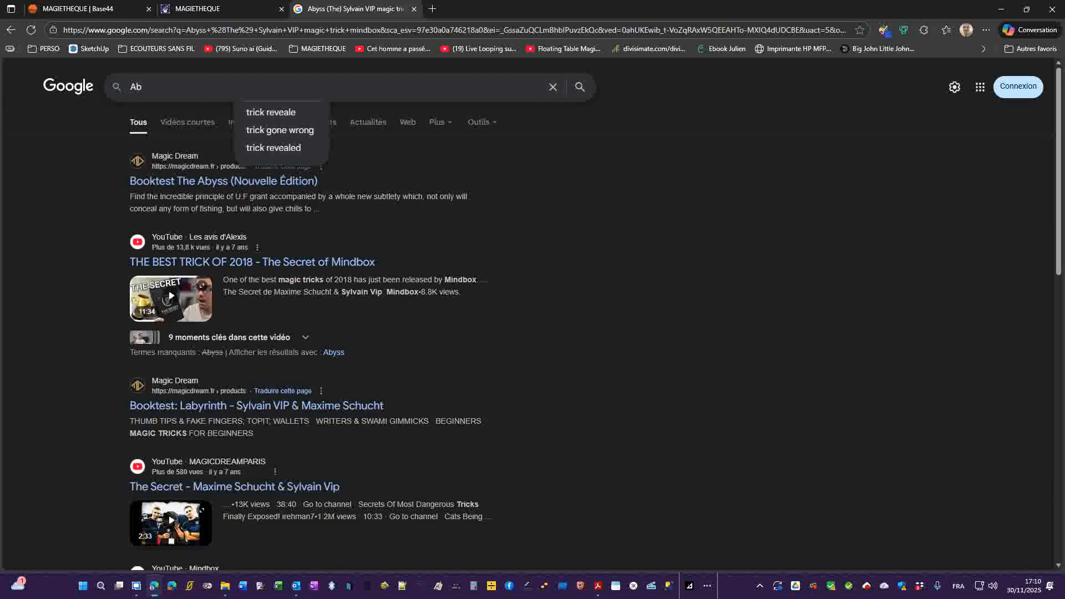
type("mind")
type("bow")
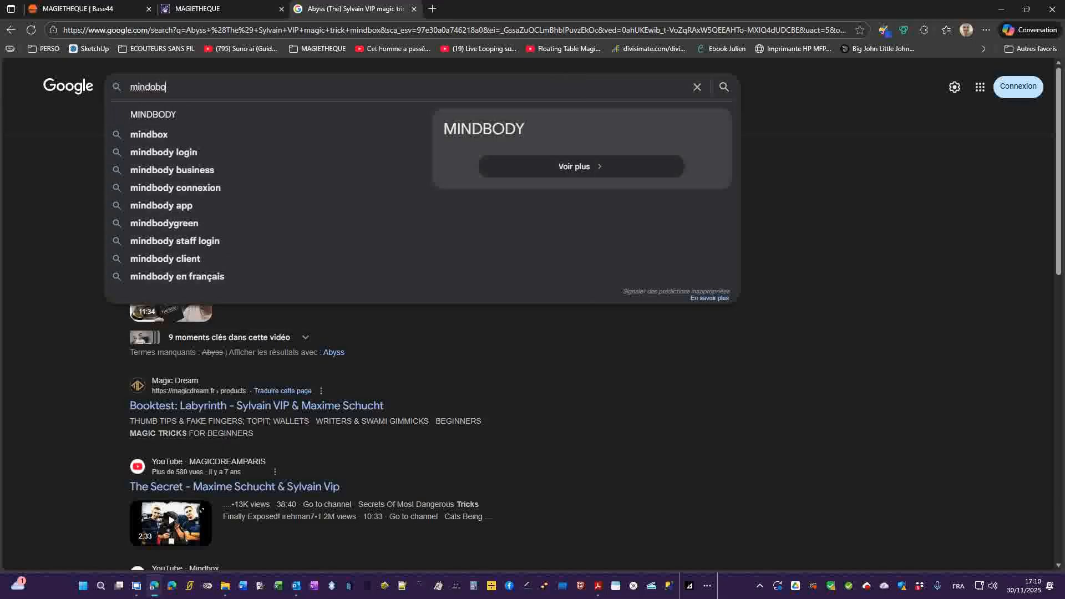
key("BackSpace")
type("x")
key("BackSpace")
key("BackSpace")
key("BackSpace")
key("BackSpace")
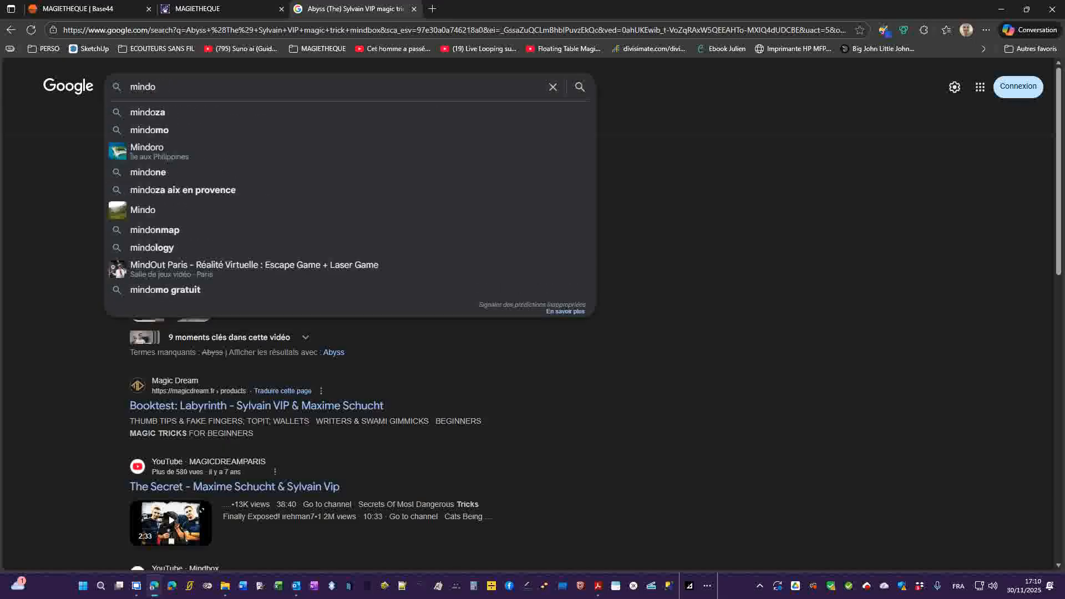
type("d")
key("BackSpace")
type("box")
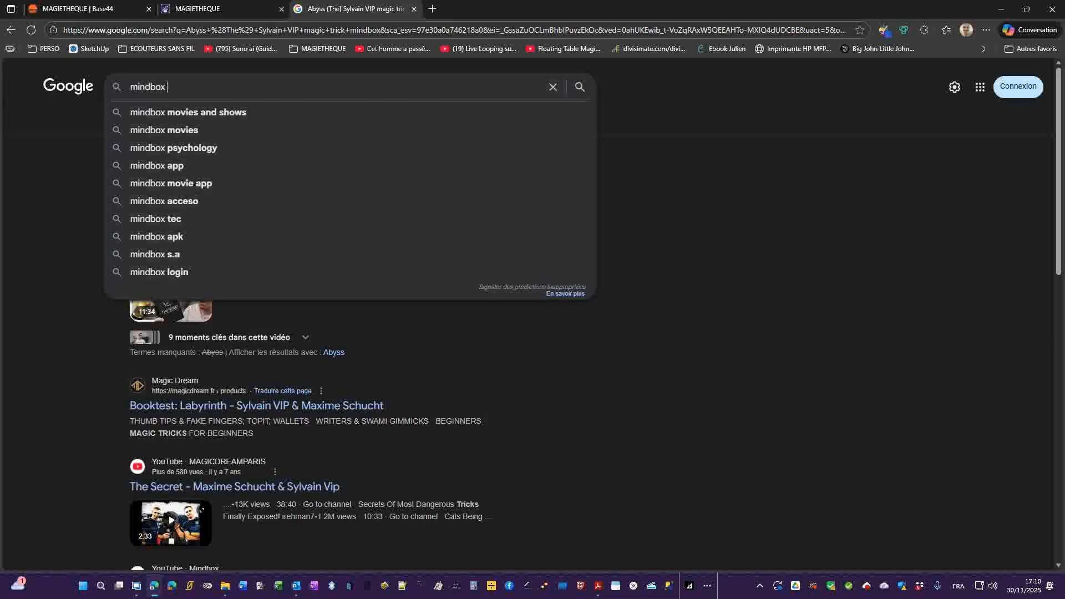
type(" the abyss")
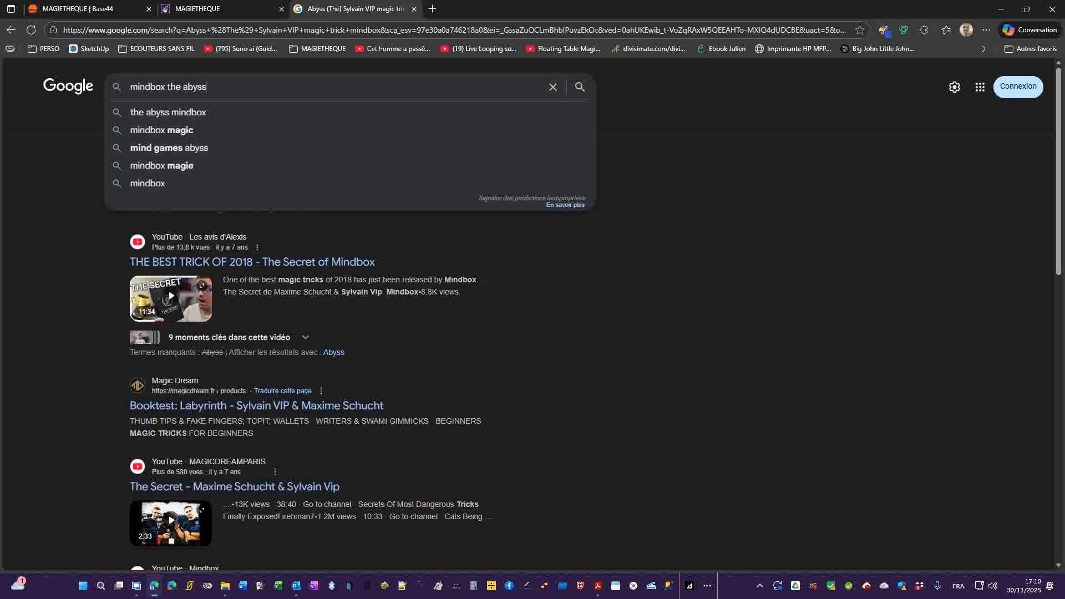
key("Return")
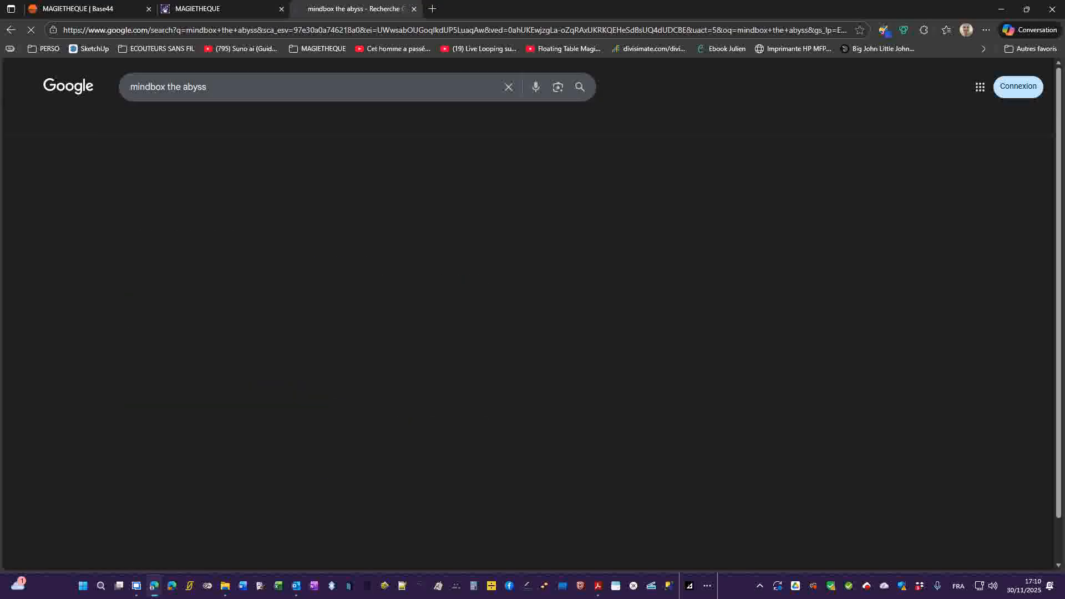
Open Mindbox's "The Abyss" product page from the results, copy its web address and look through the product description.
left_click(176, 182)
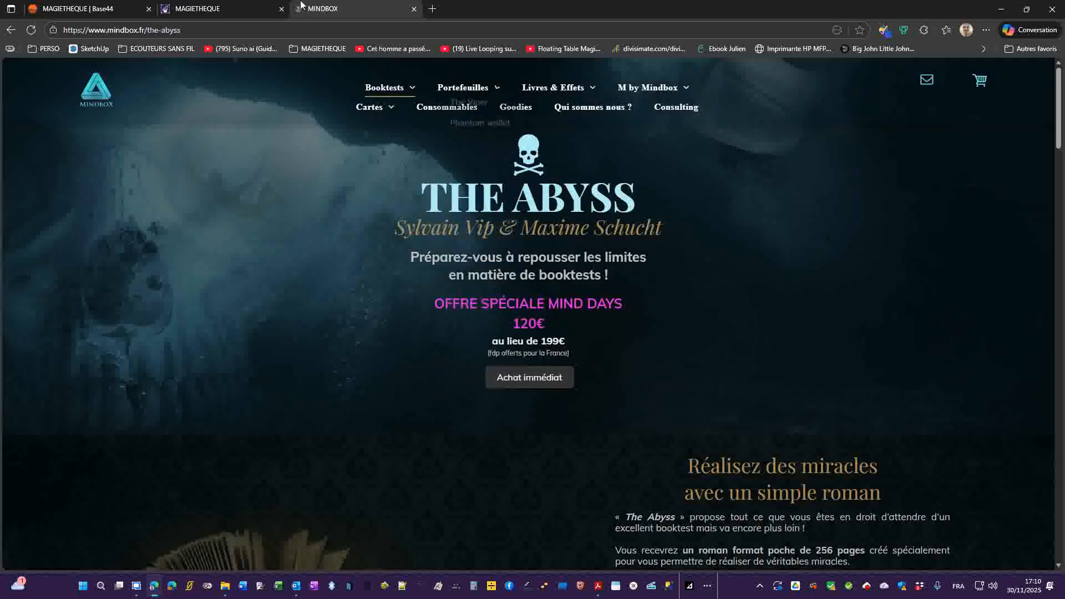
left_click(255, 30)
key("ctrl+c")
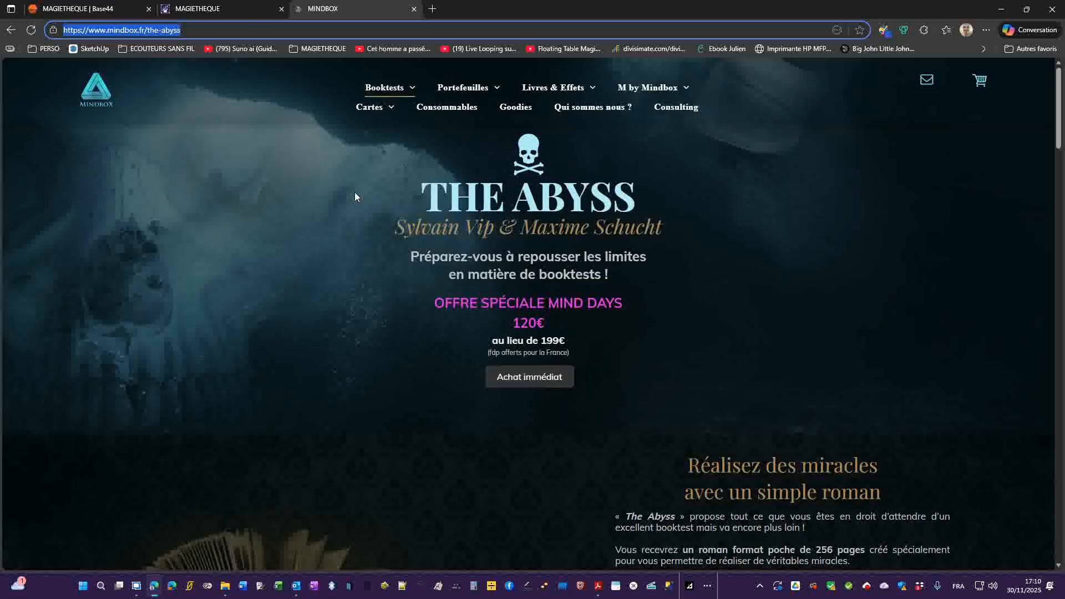
scroll(355, 188, "down", 8)
scroll(355, 186, "down", 15)
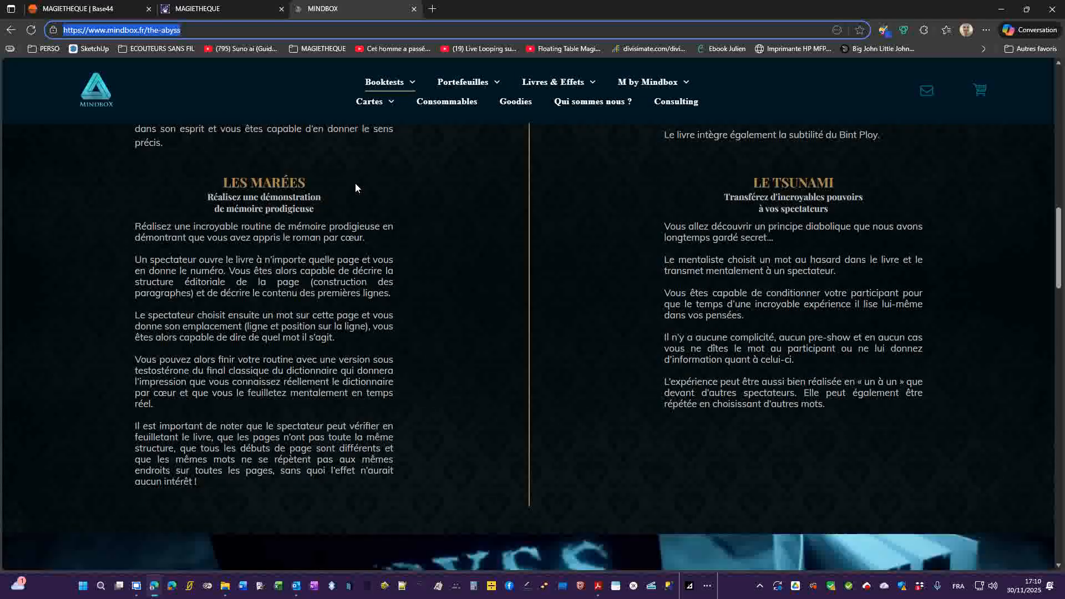
scroll(357, 187, "down", 9)
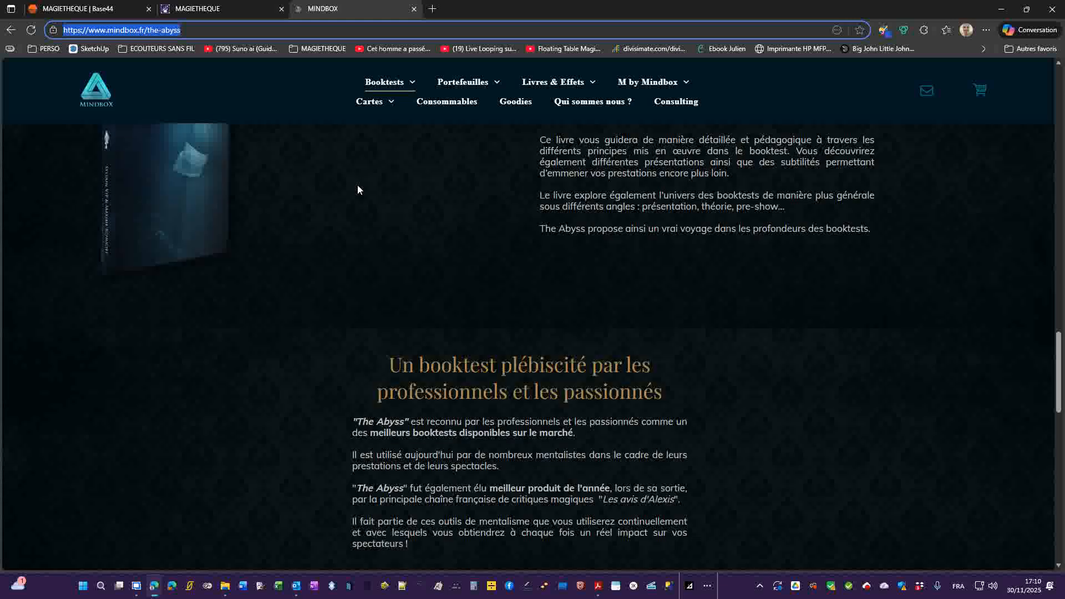
scroll(327, 143, "up", 5)
left_click(201, 6)
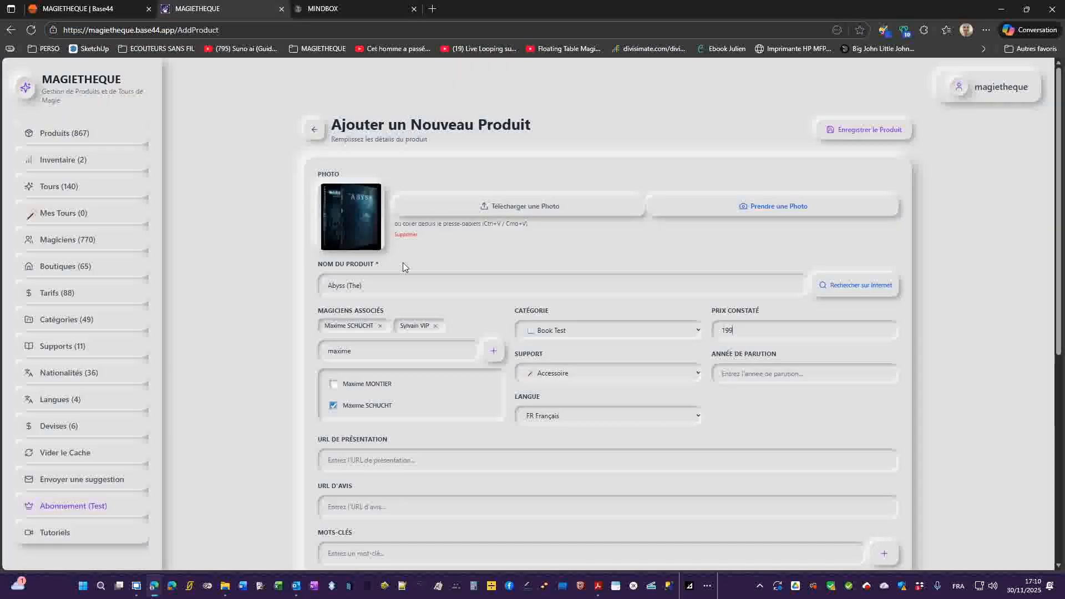
left_click(425, 460)
key("ctrl+v")
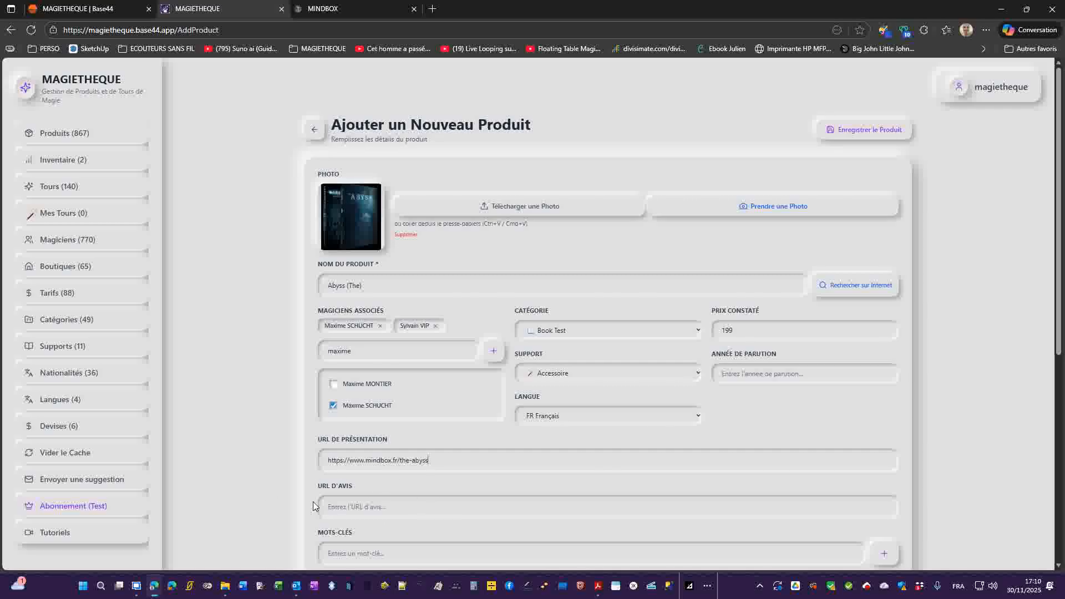
Add the keywords "Book test", "Mentalisme", "Lecture de pensée" and "Divination de mot", and save the product.
scroll(313, 506, "down", 3)
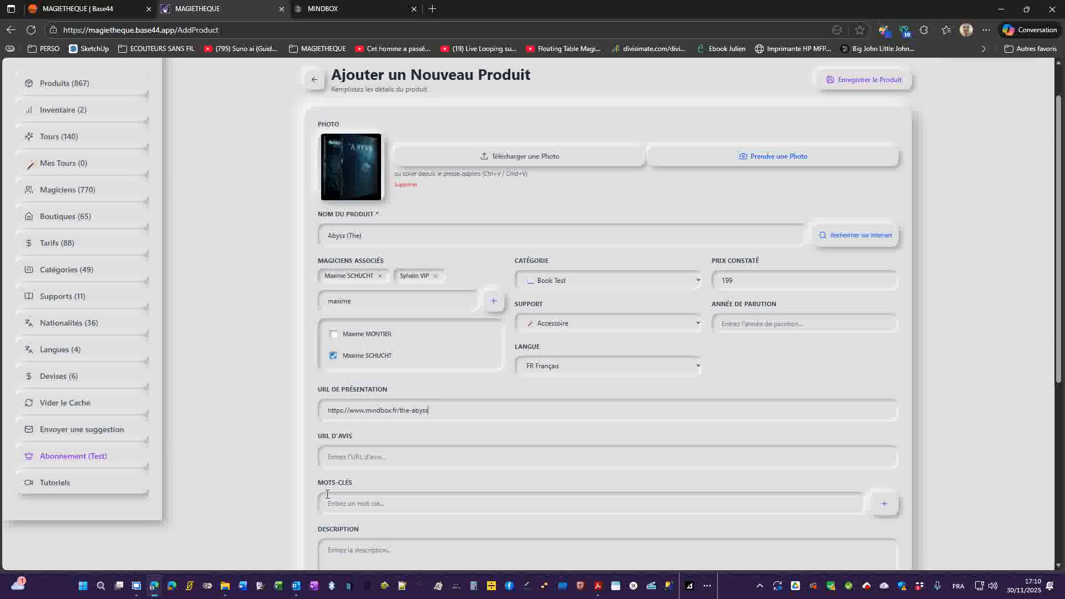
left_click(361, 389)
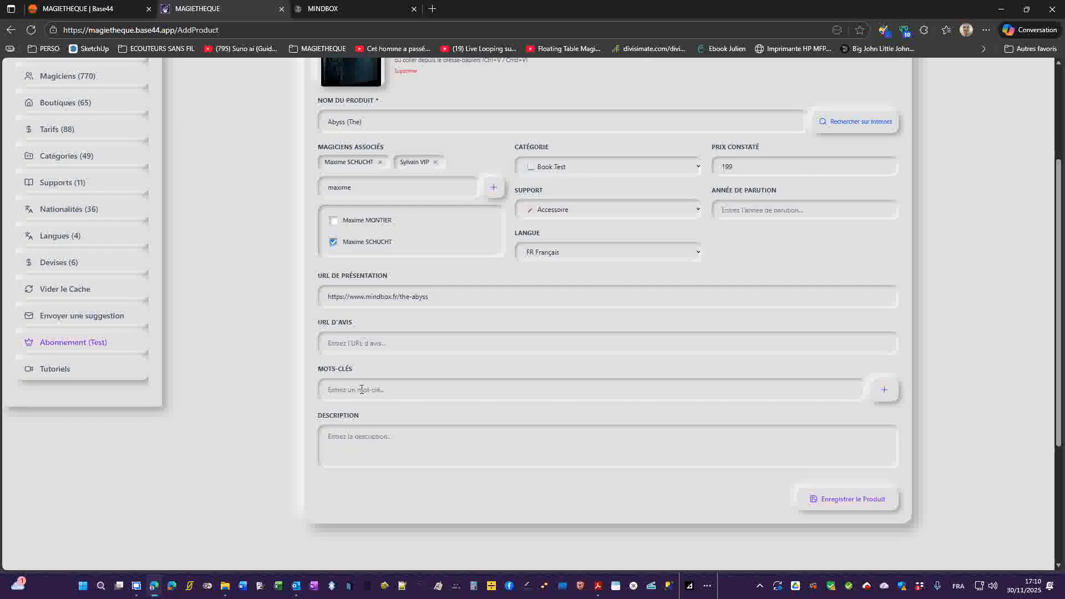
type("Book test")
key("Return")
type("Mental")
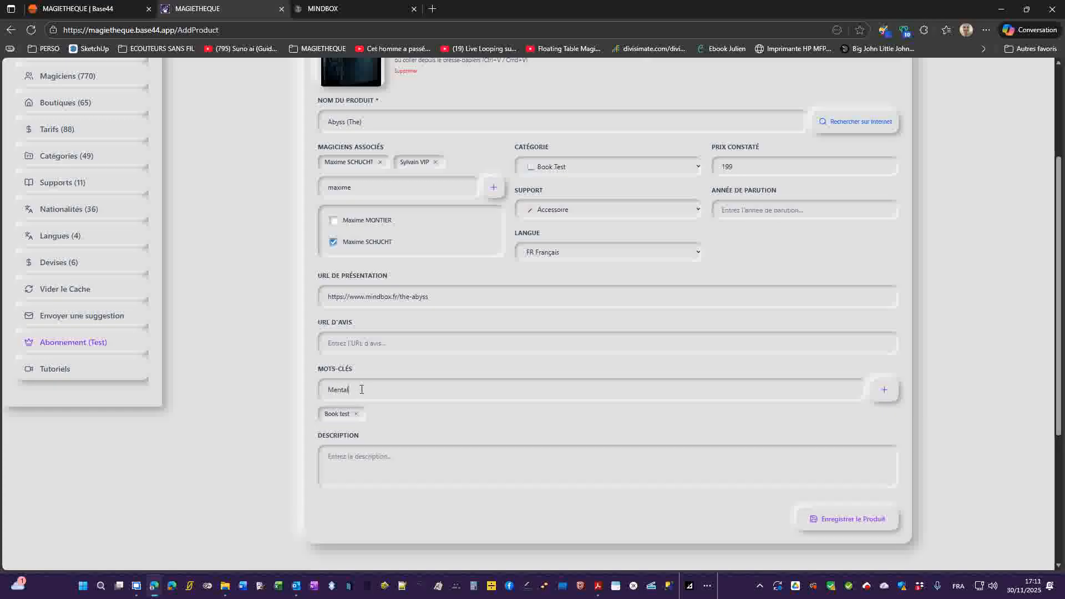
type("isme")
key("Return")
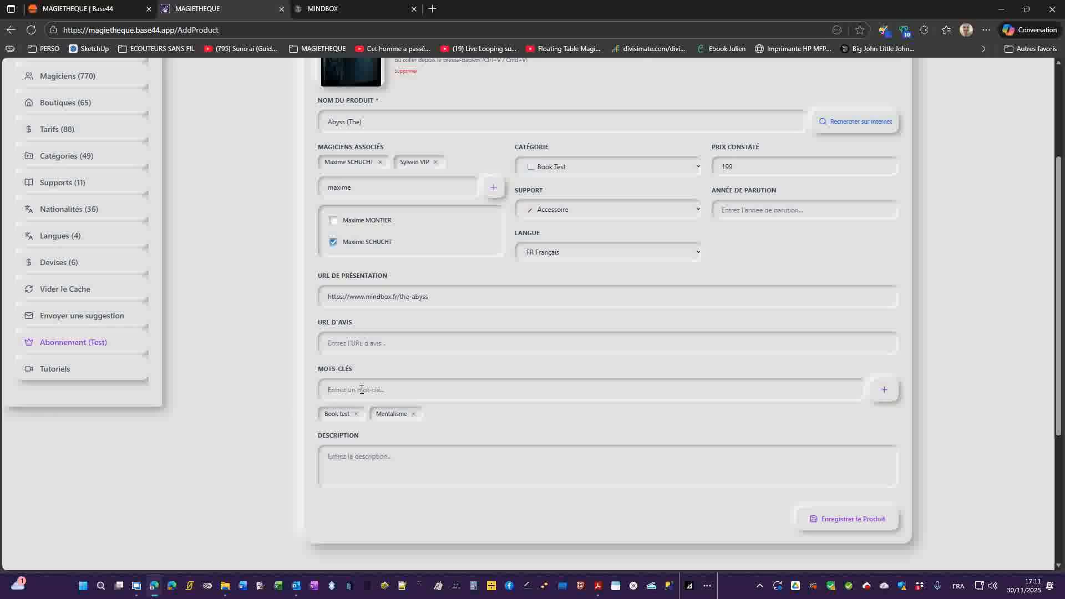
type("Lecture de pensée")
key("Return")
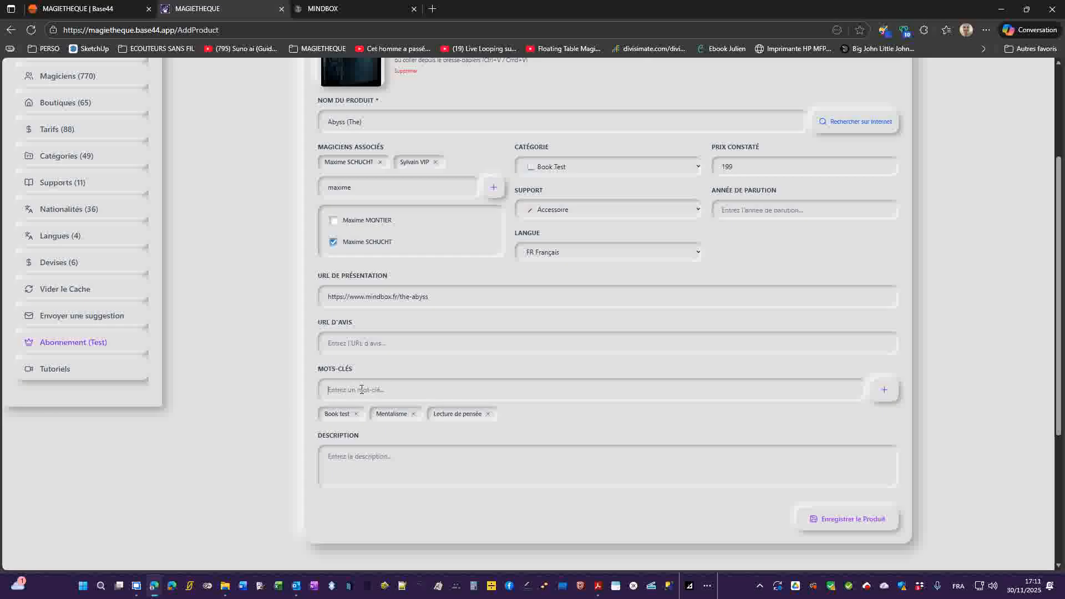
type("Divination de mot")
key("Return")
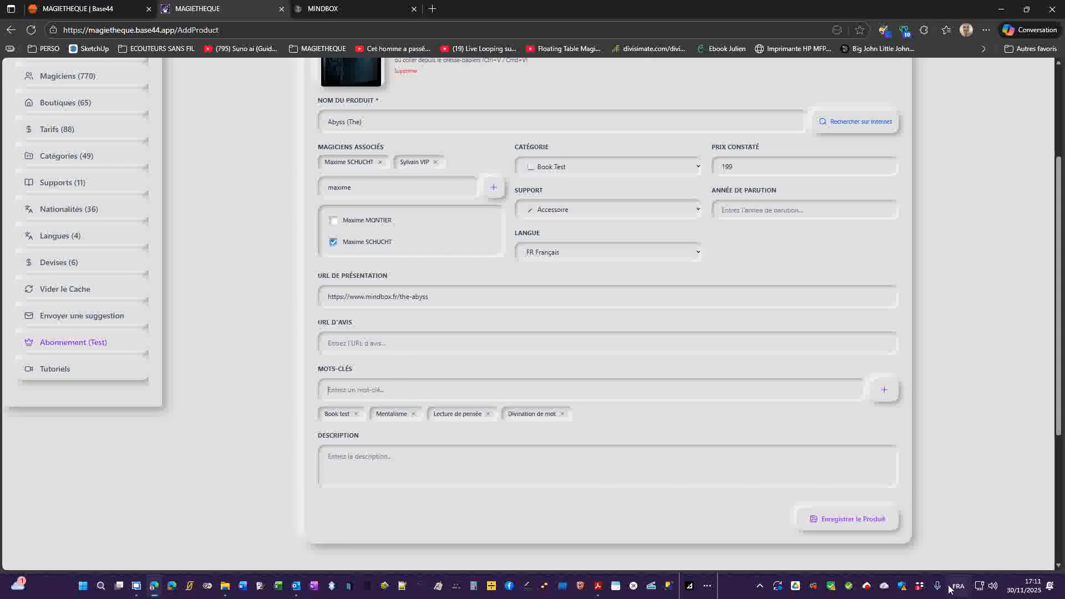
left_click(867, 520)
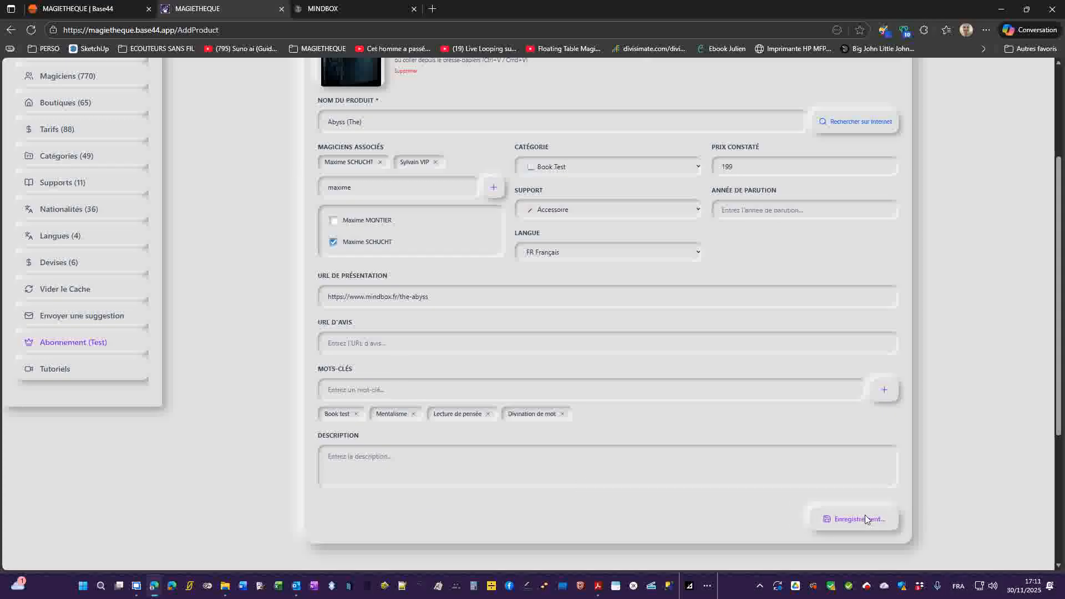